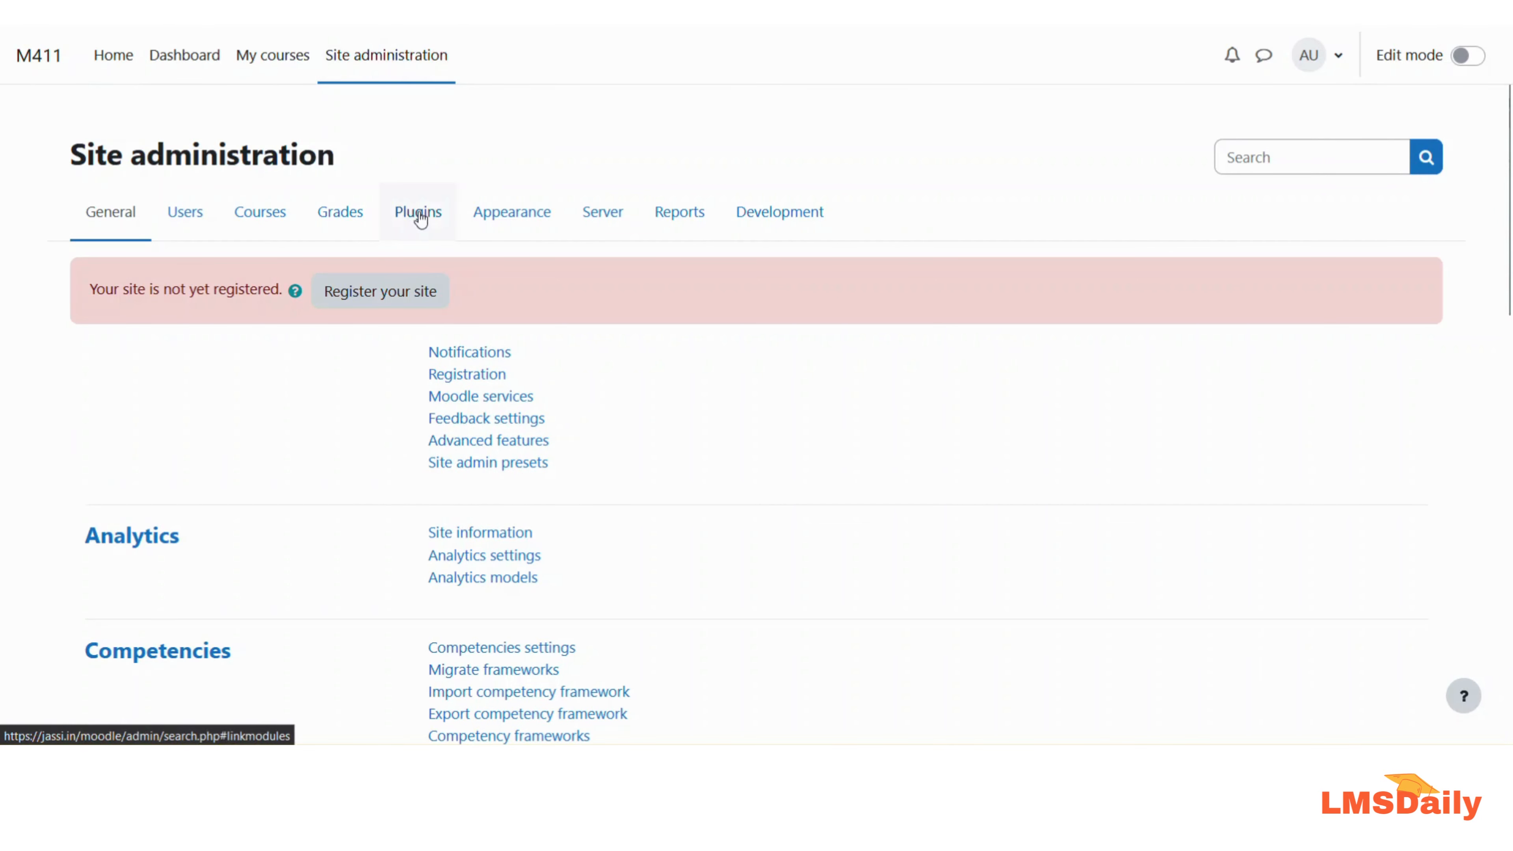
Step: Open the page for managing enrol plugins in the site administration's plugin settings
left_click(419, 216)
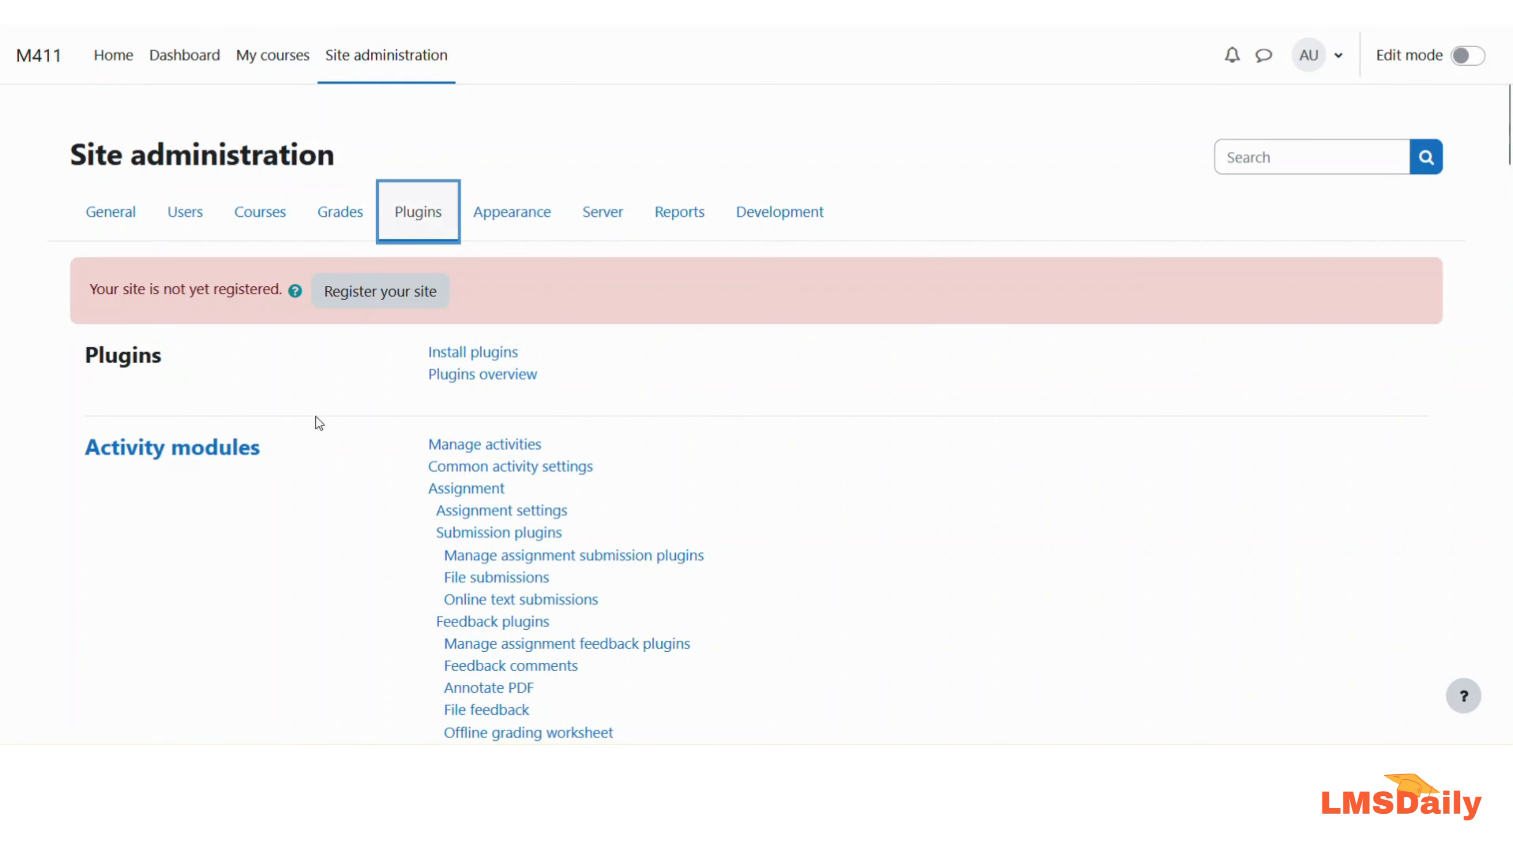
scroll(315, 417, "down", 15)
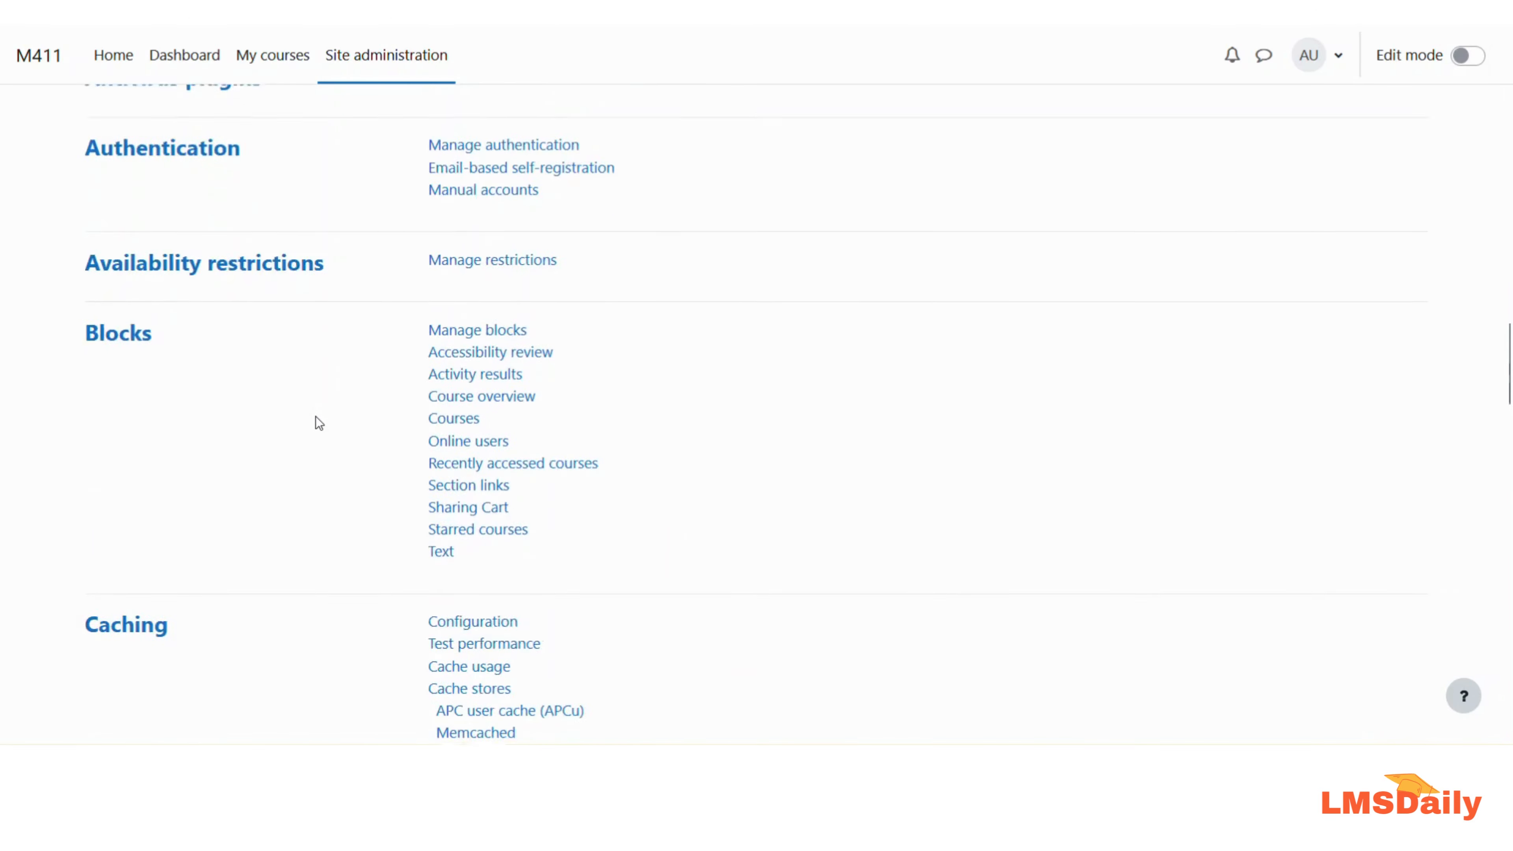
scroll(317, 422, "down", 6)
scroll(316, 421, "down", 4)
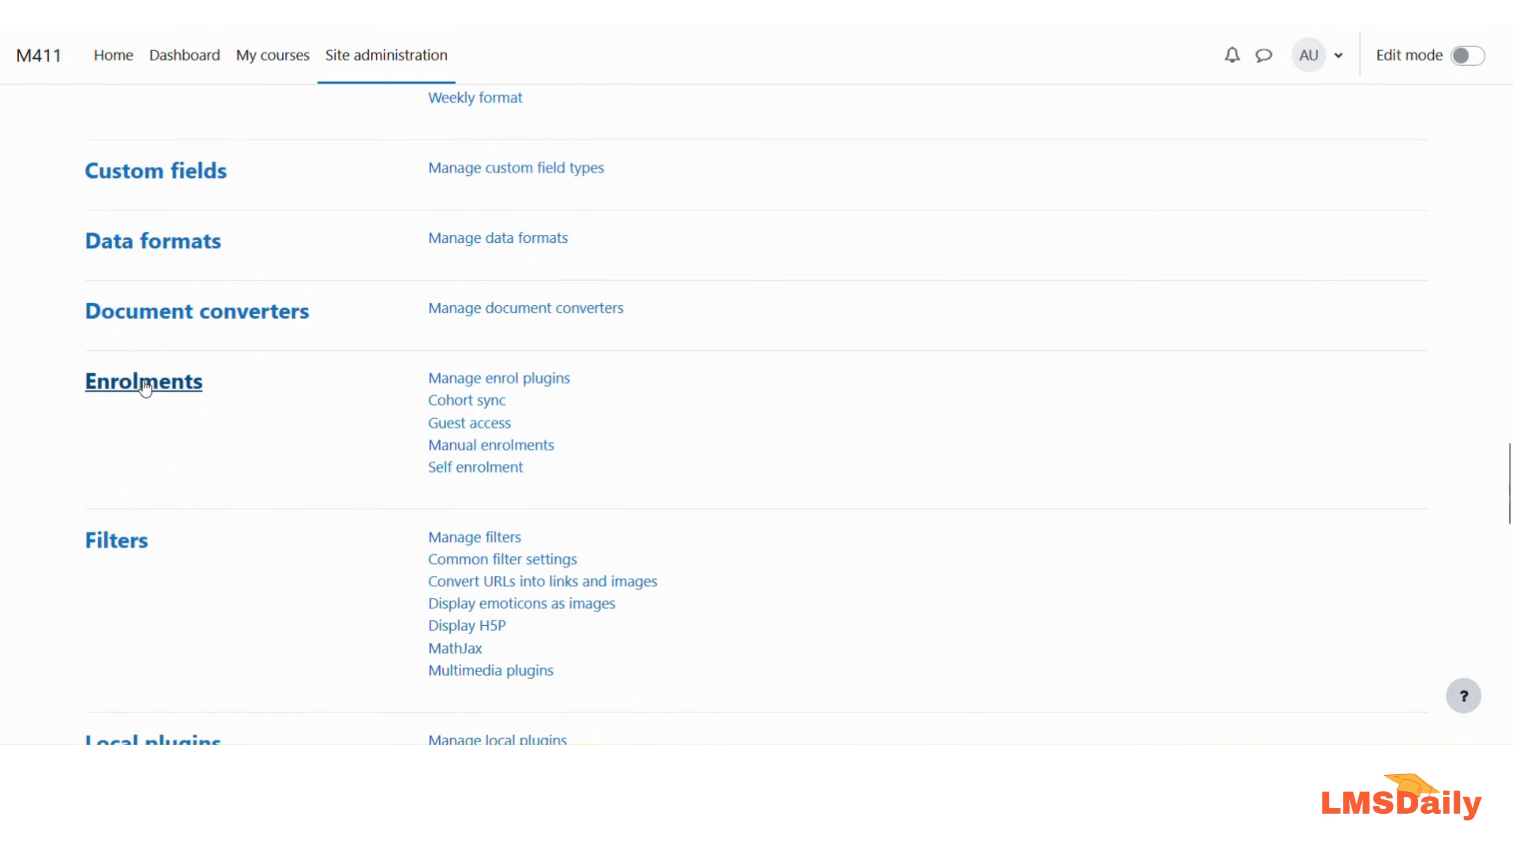
left_click(451, 386)
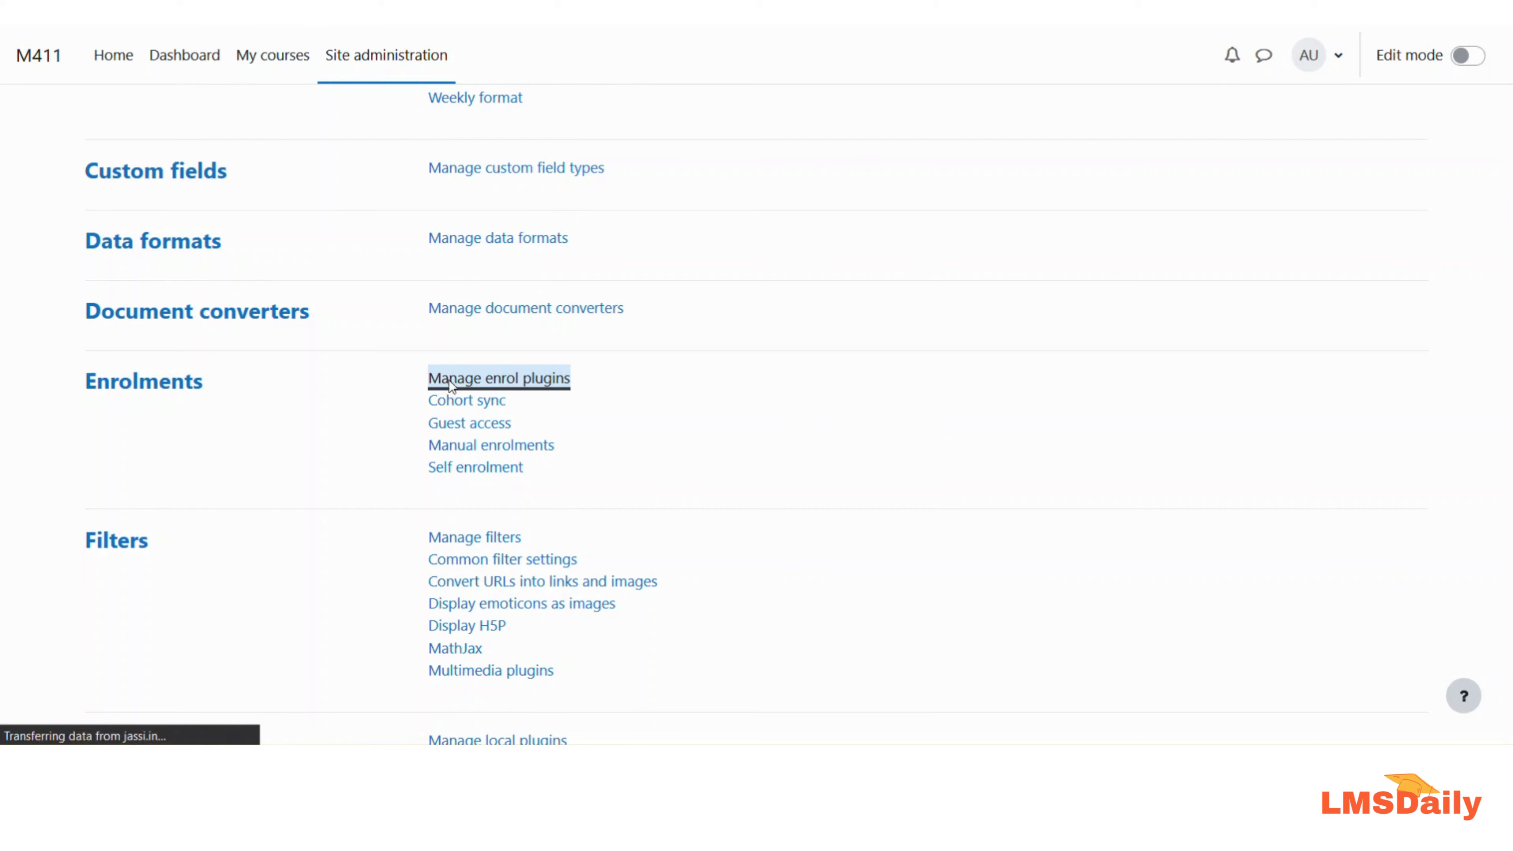
Step: Enable the Course meta link enrolment plugin for the site
scroll(451, 387, "down", 3)
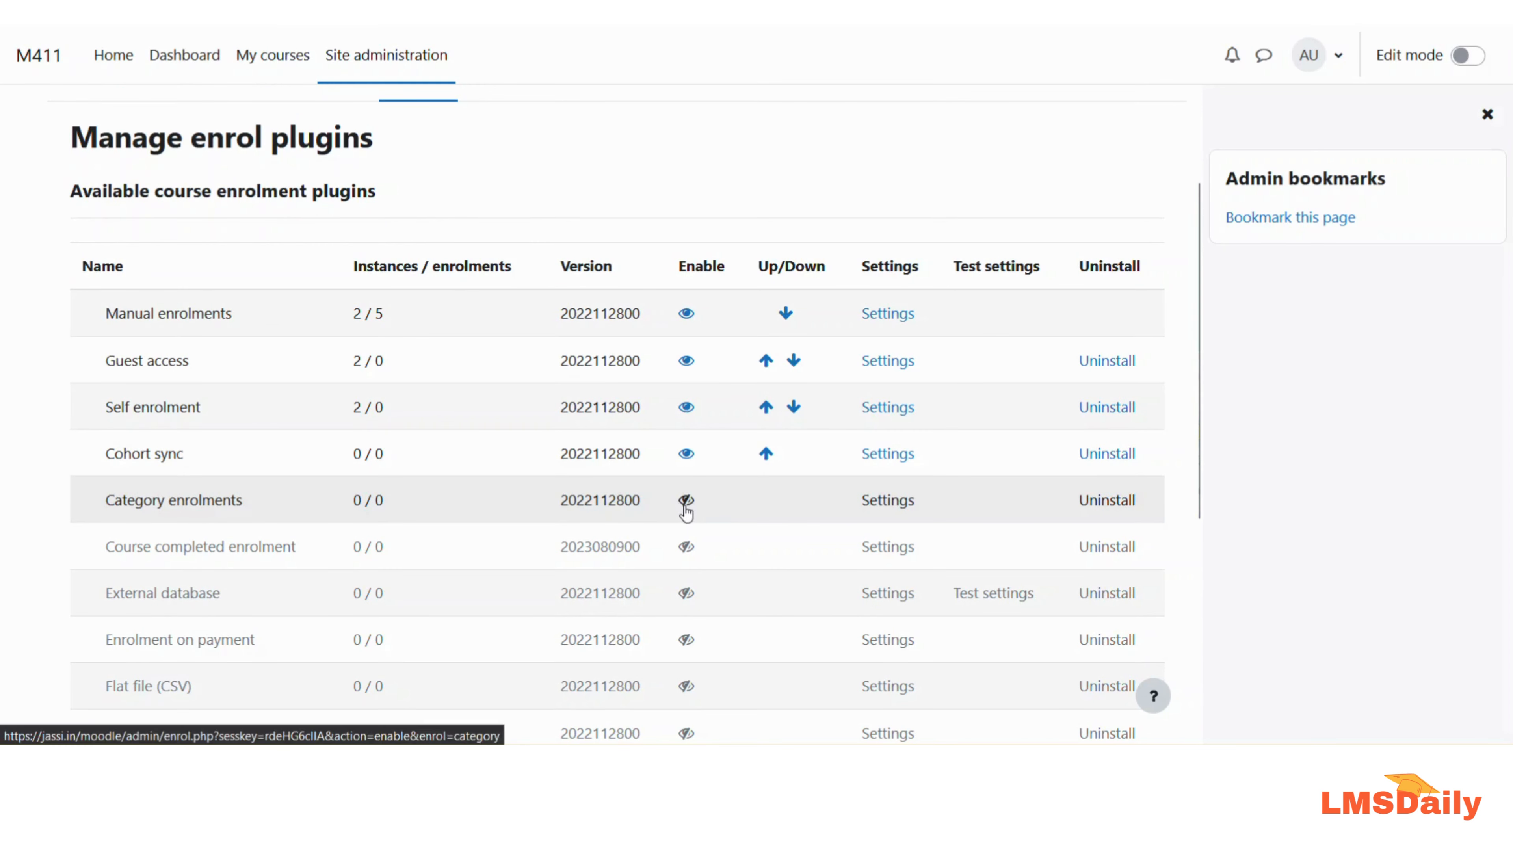
scroll(415, 382, "down", 3)
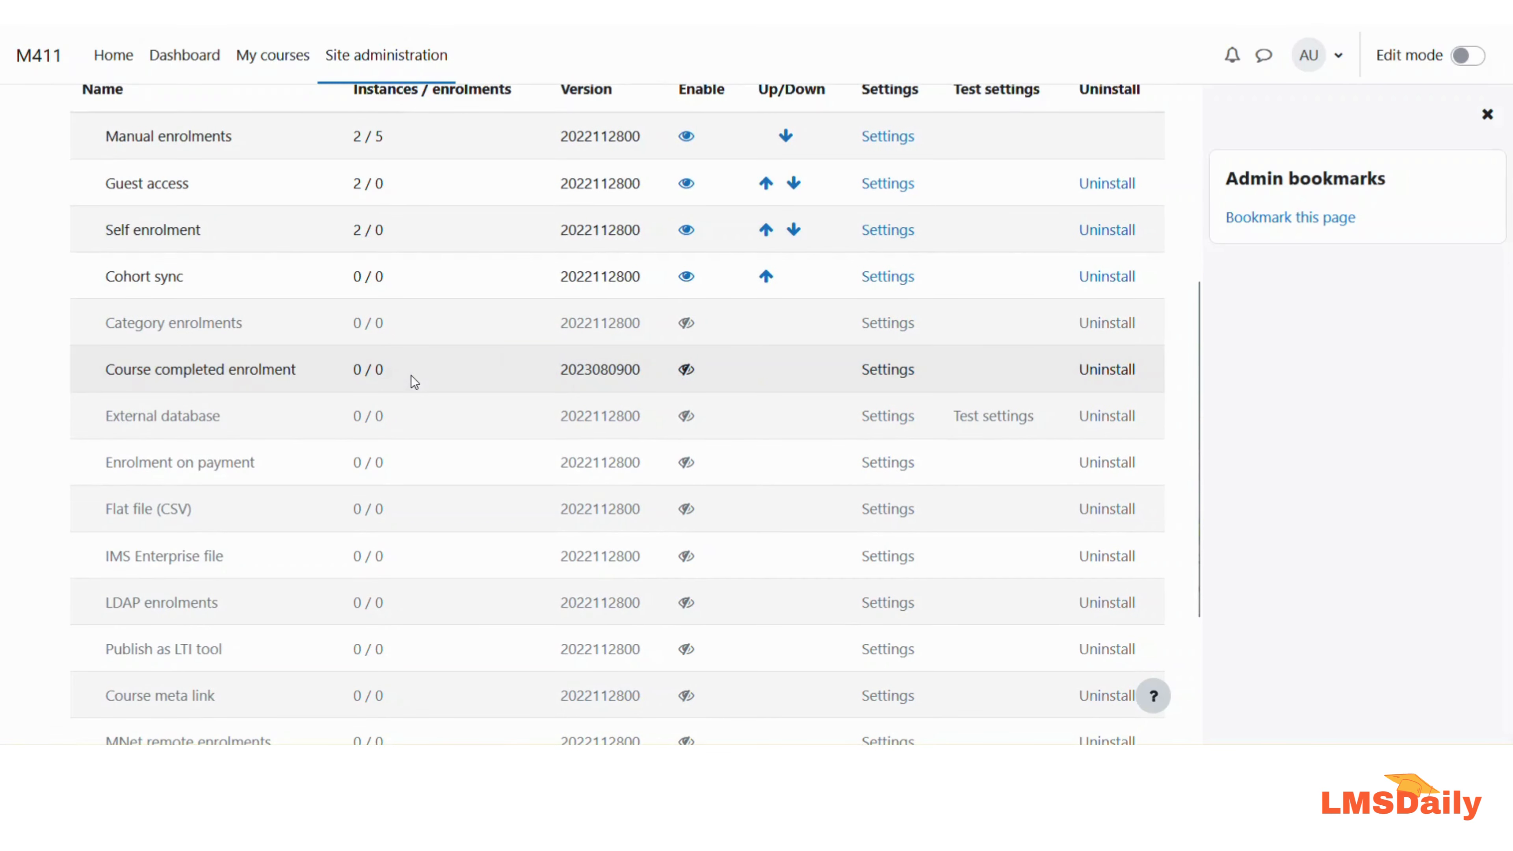
scroll(168, 351, "down", 3)
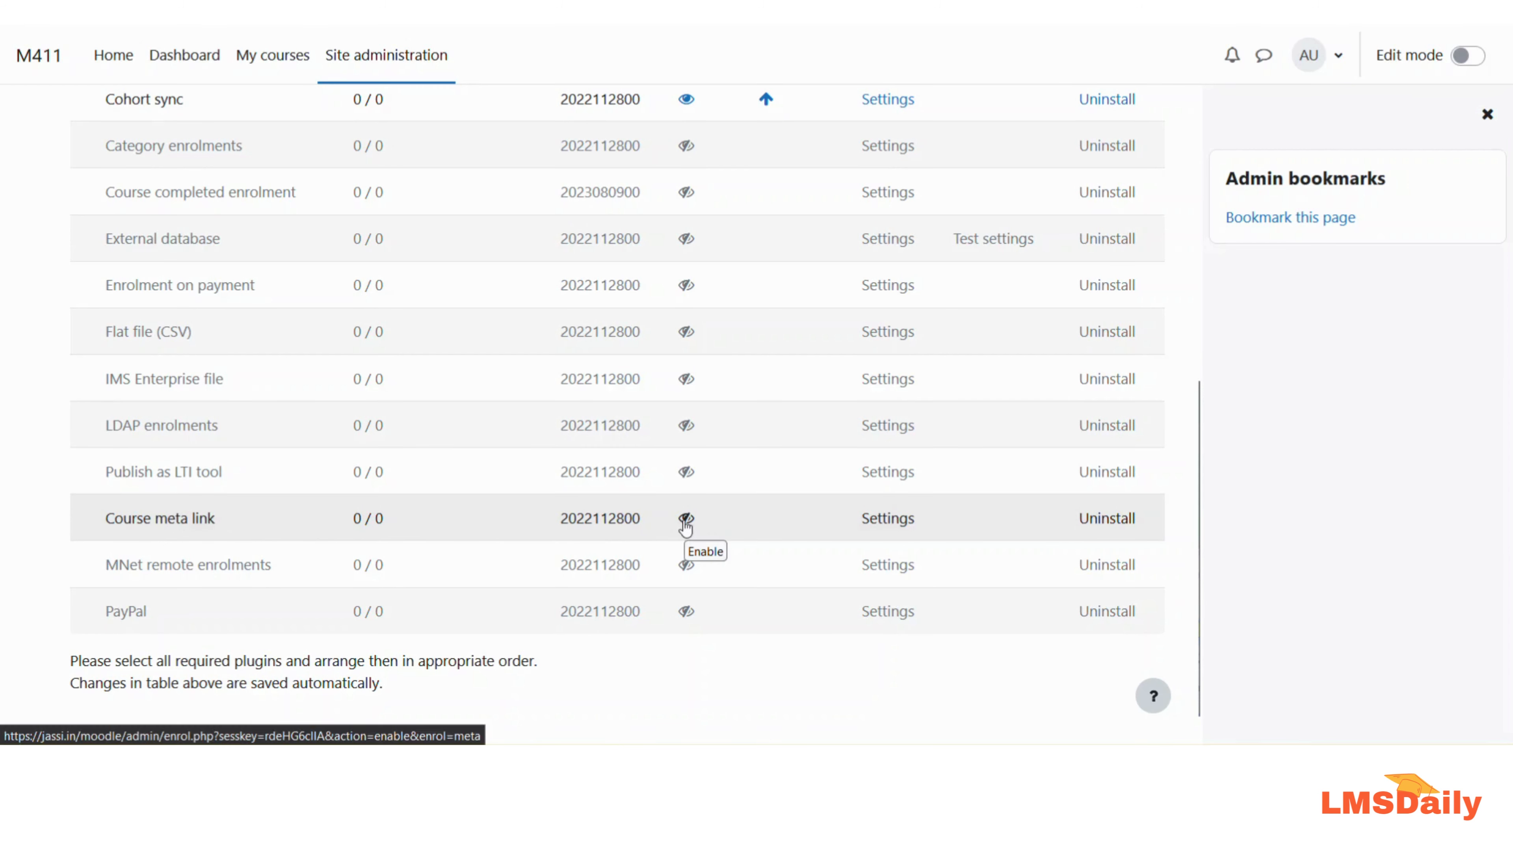
left_click(686, 524)
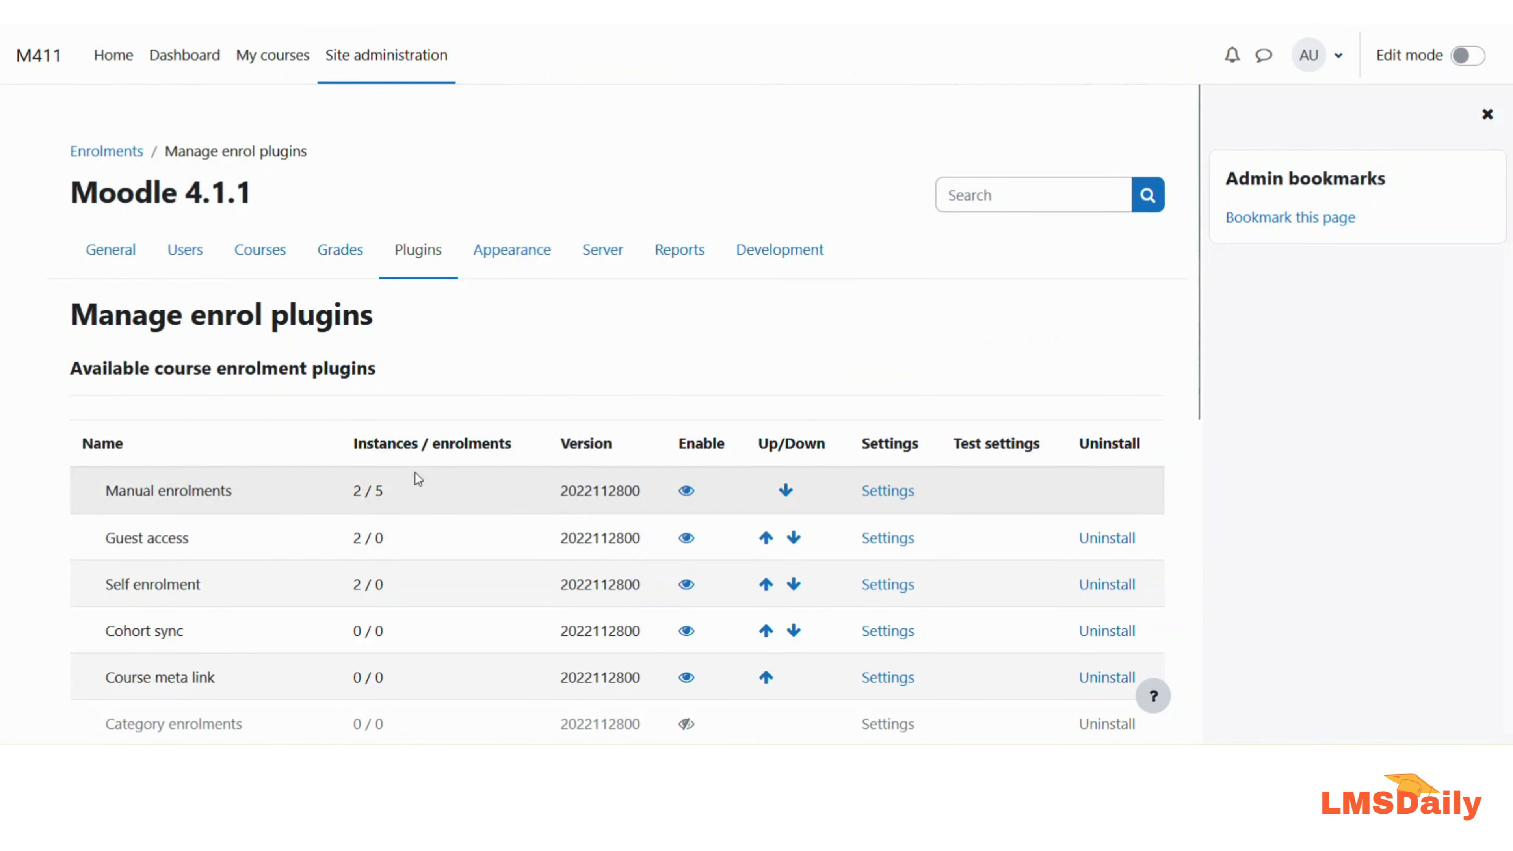
scroll(416, 479, "down", 3)
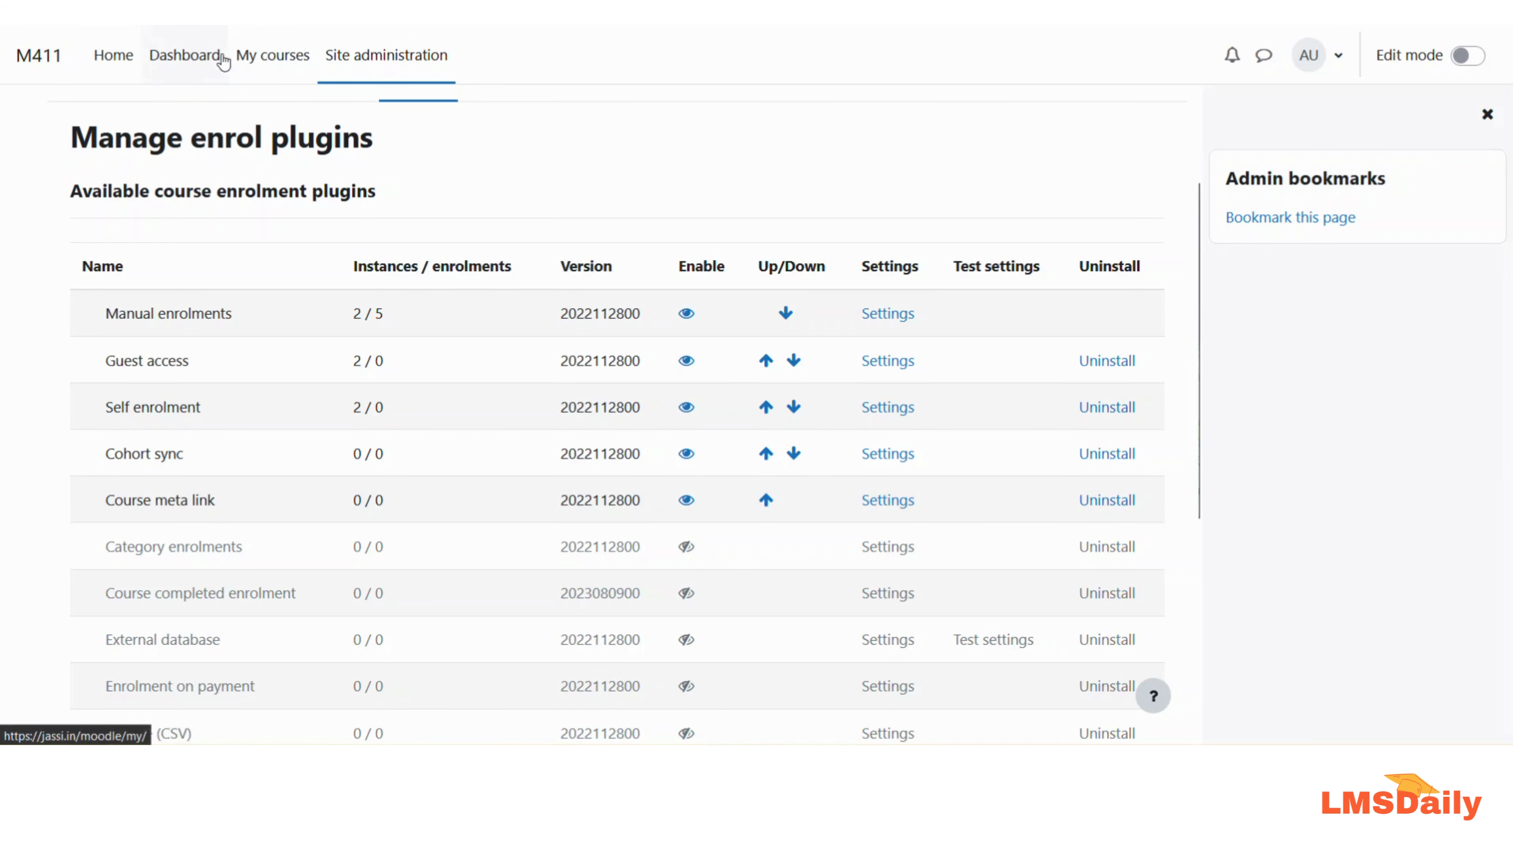
Step: Open the ENG course from My courses, dismissing the guided tours
left_click(262, 64)
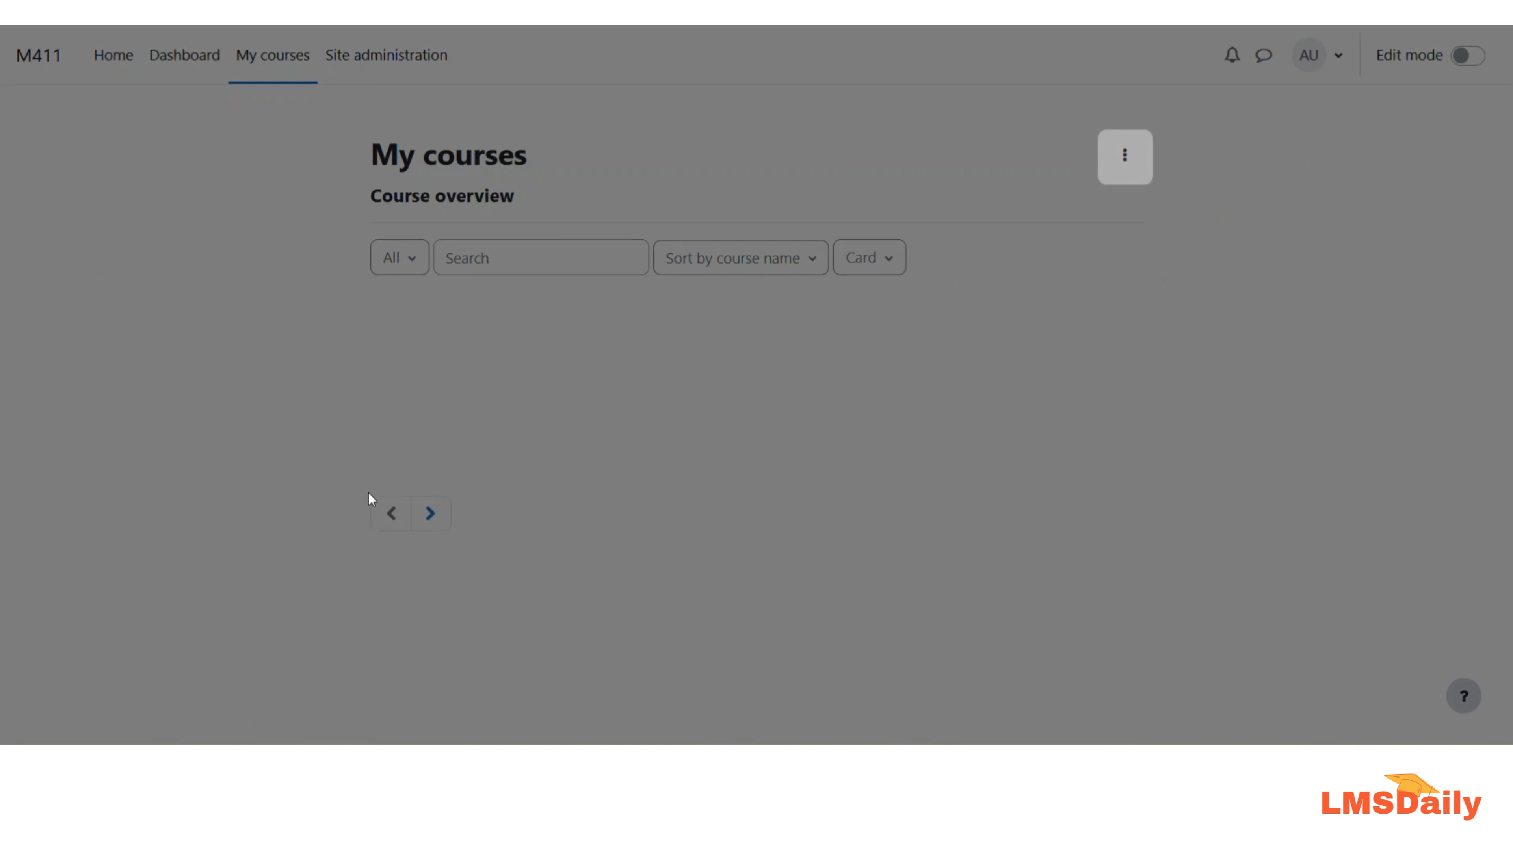
left_click(1152, 577)
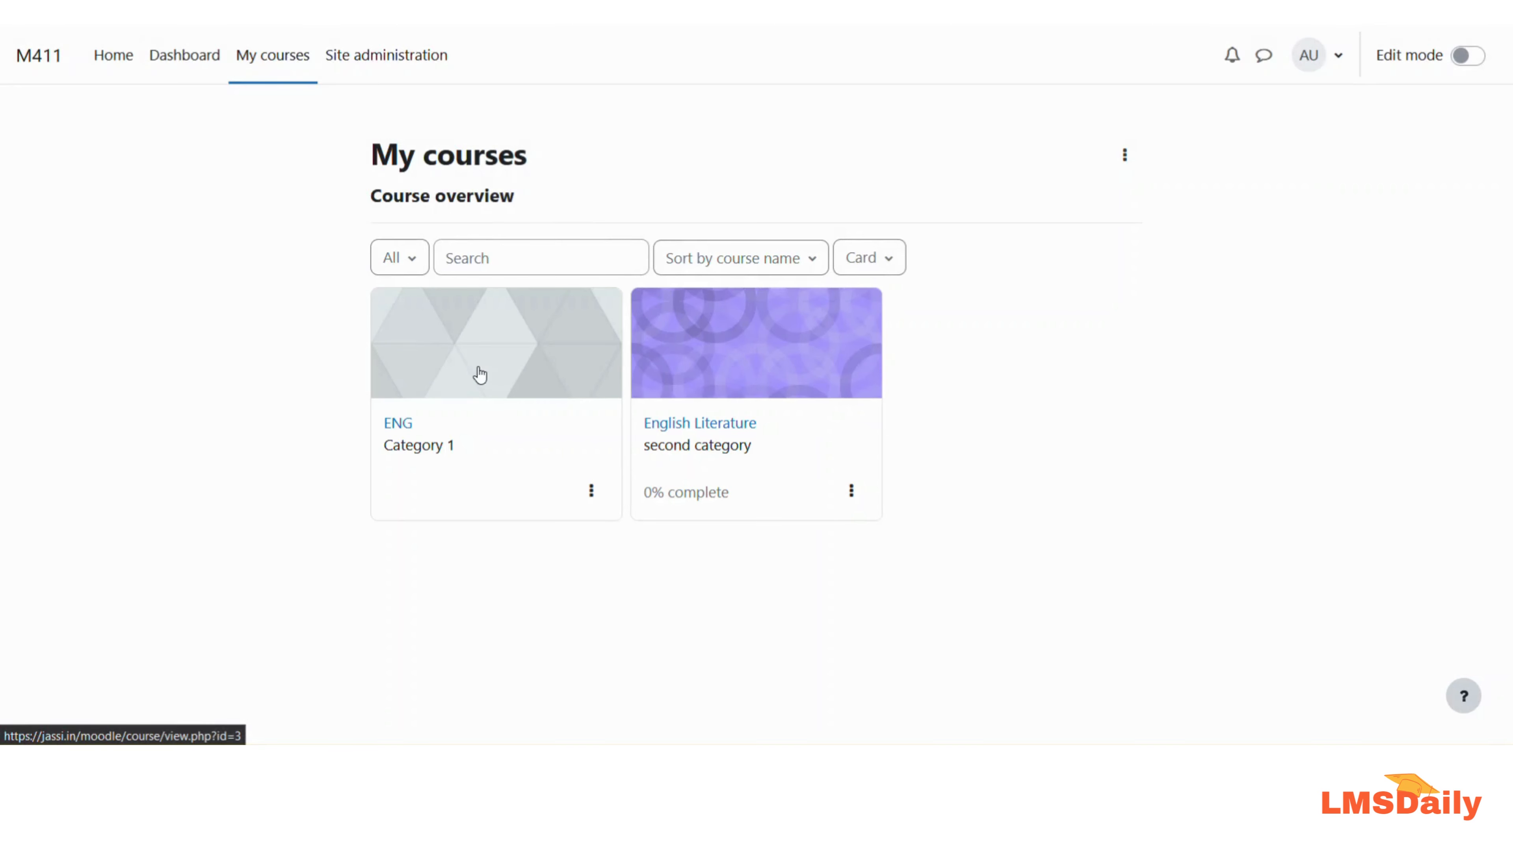
left_click(480, 367)
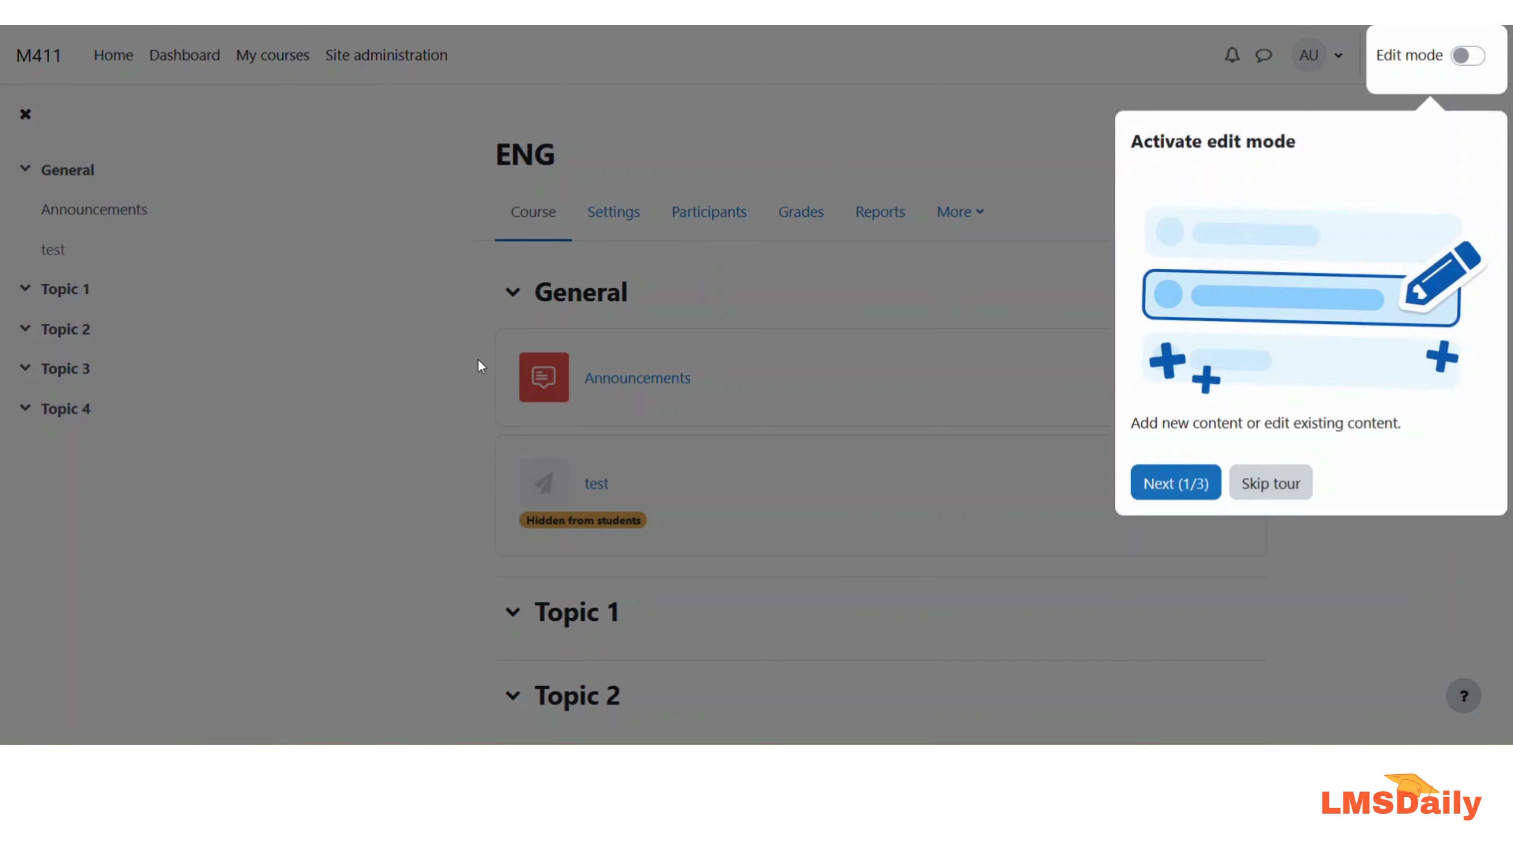
left_click(720, 214)
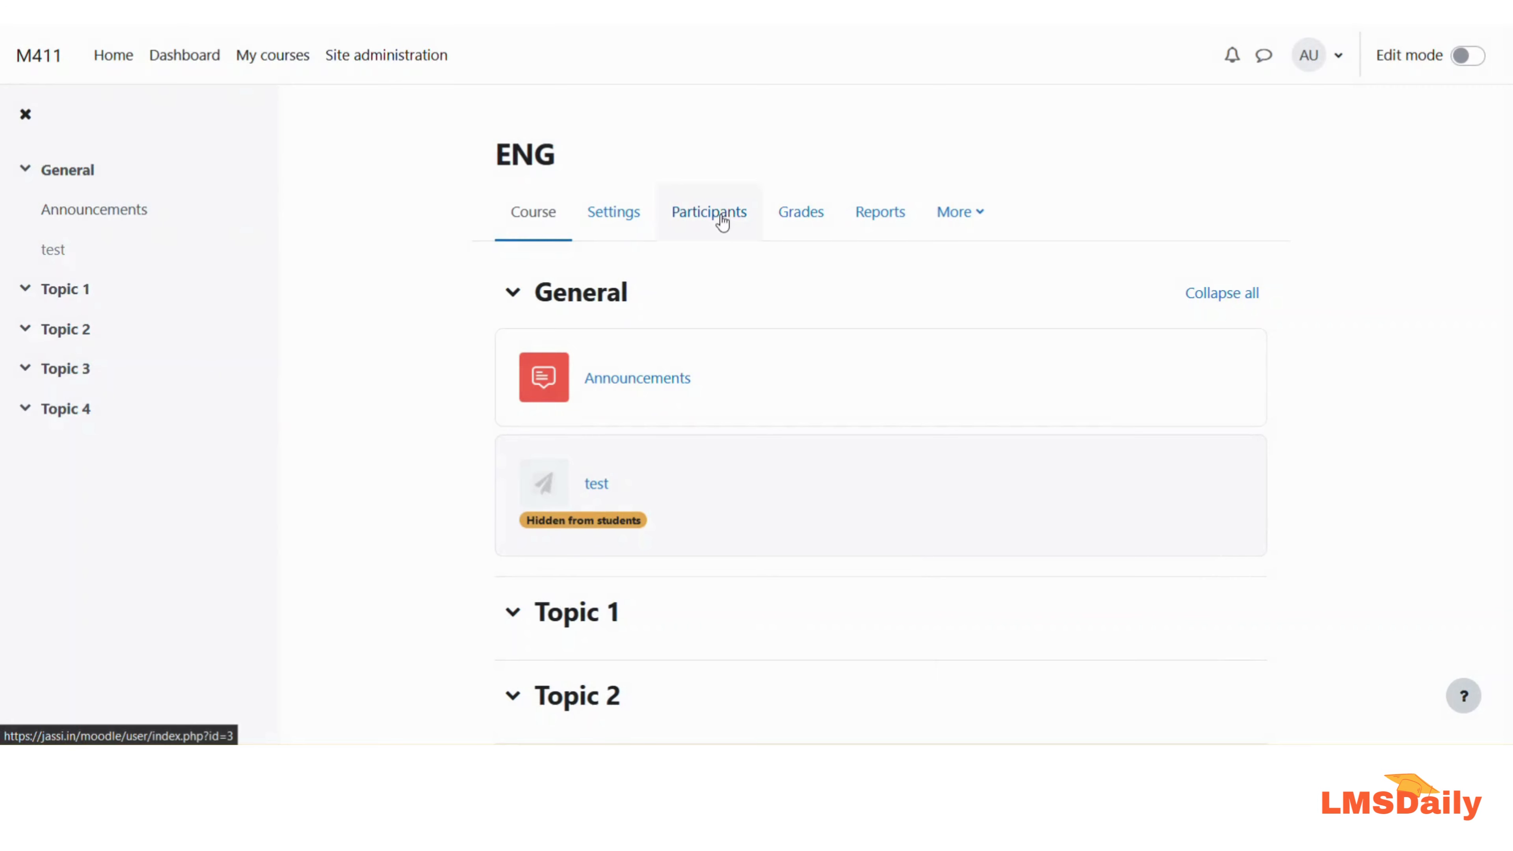
Step: Open the enrolment methods page of the ENG course's participants
left_click(721, 215)
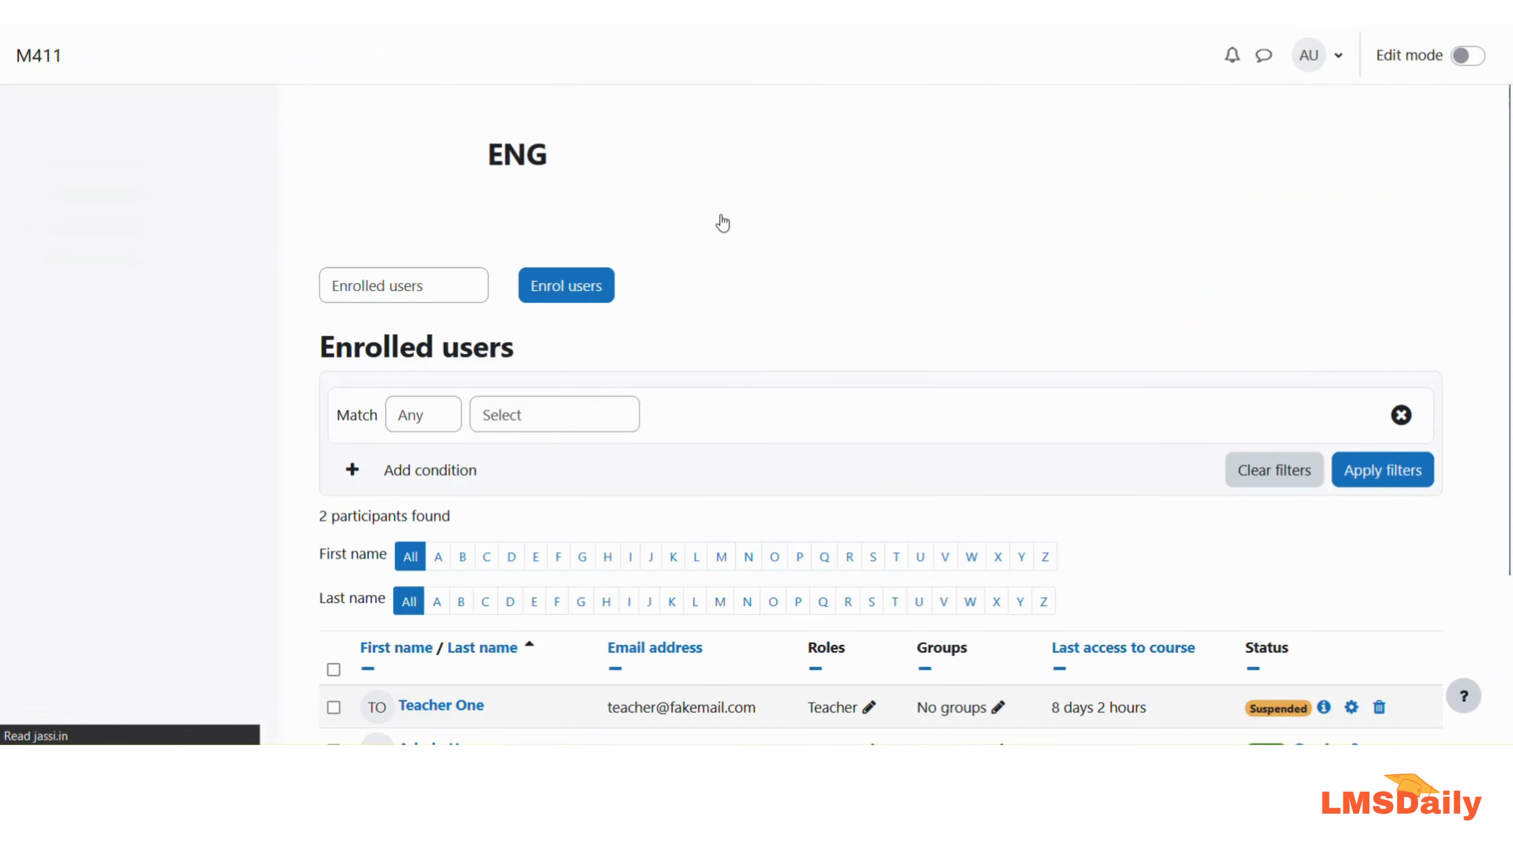
left_click(439, 284)
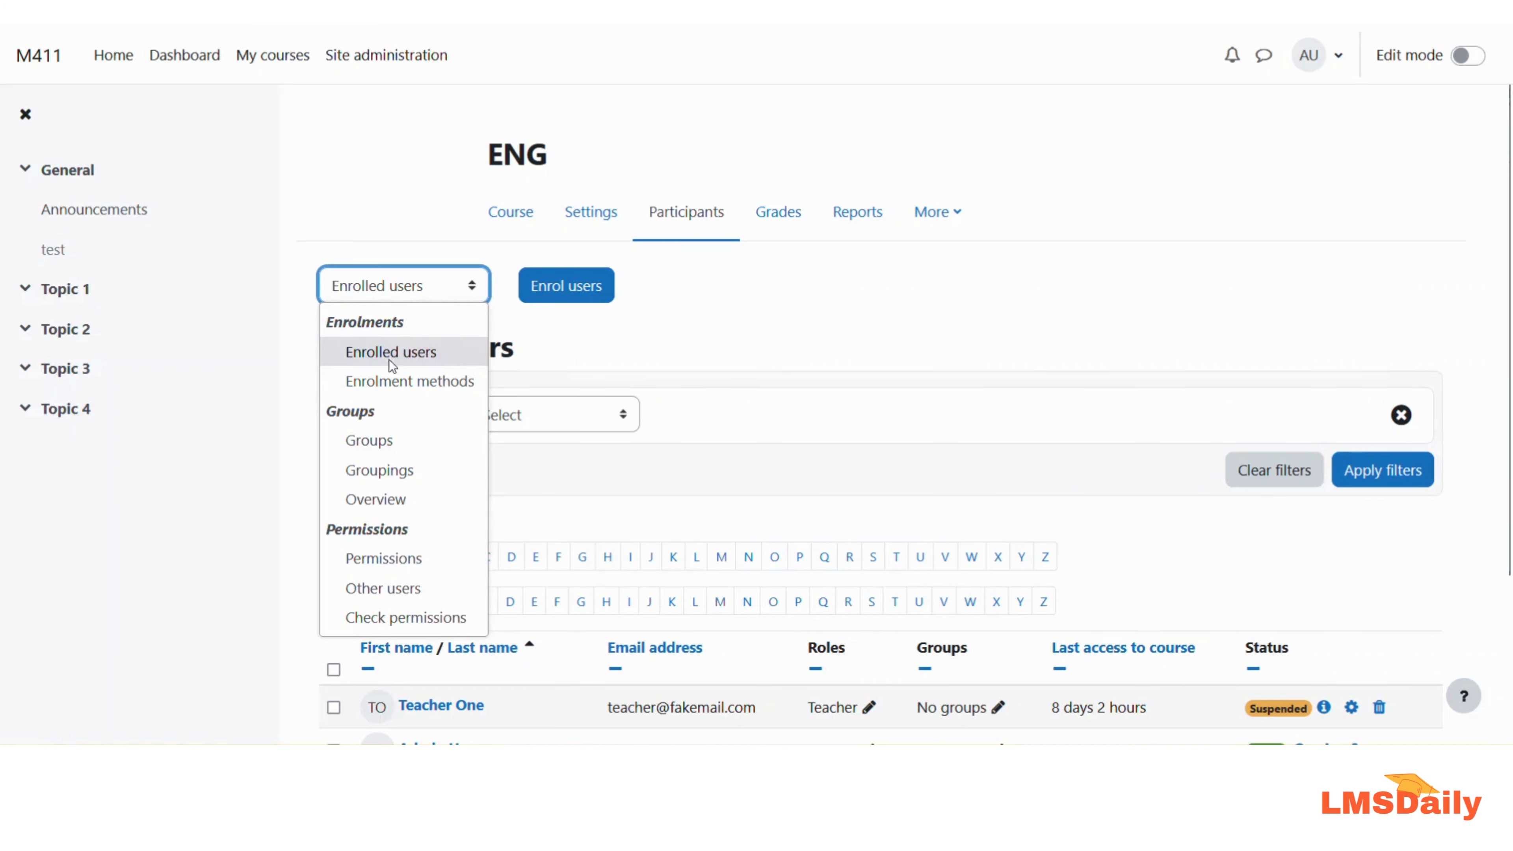
left_click(416, 380)
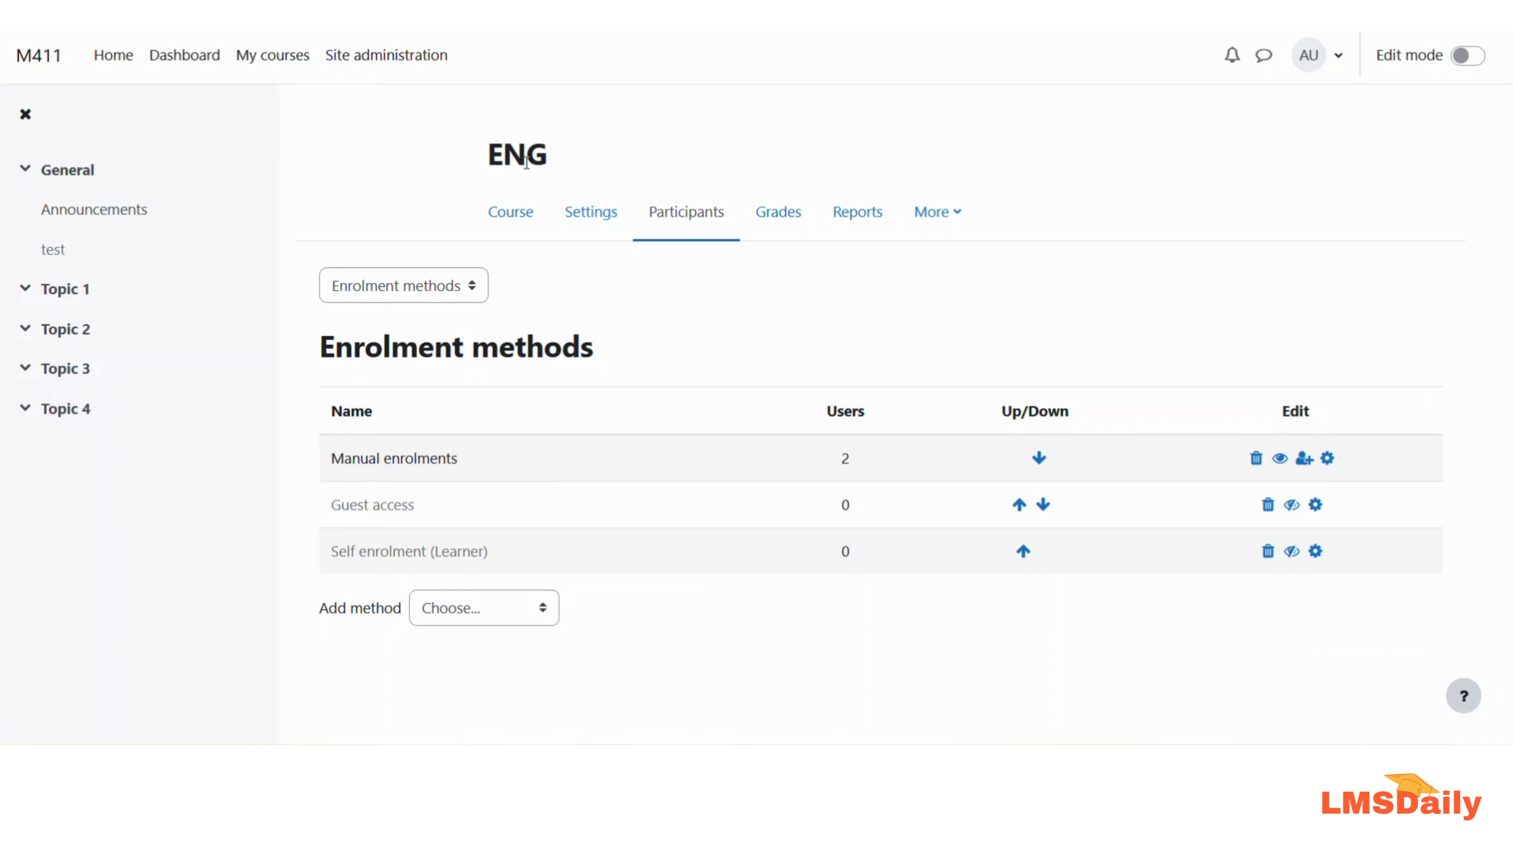
Step: Start a Course meta link enrolment method for ENG and choose English Literature as the linked course
left_click(456, 614)
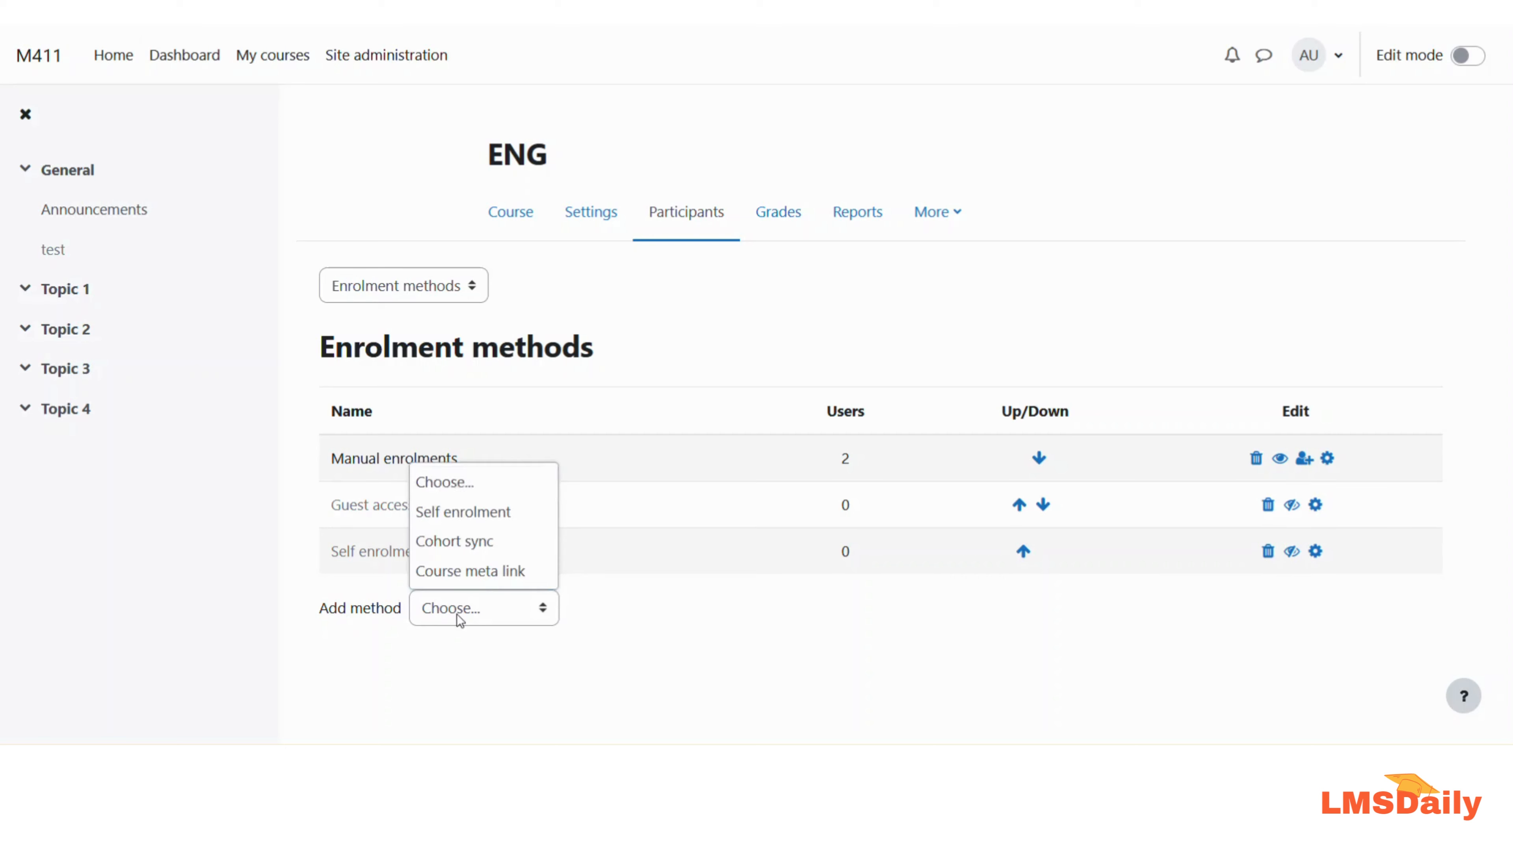
left_click(455, 572)
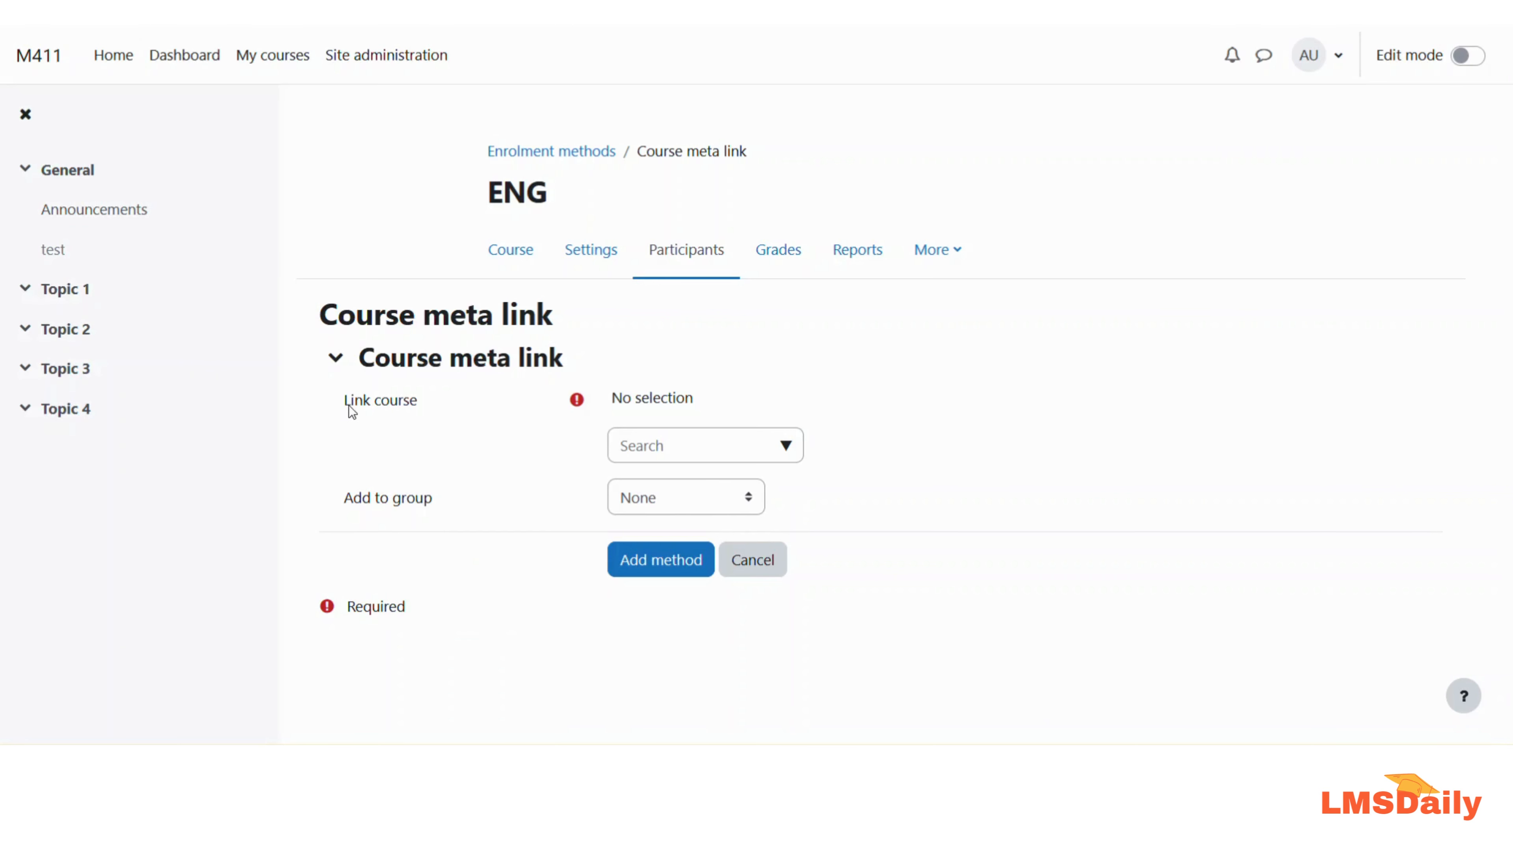
left_click(647, 452)
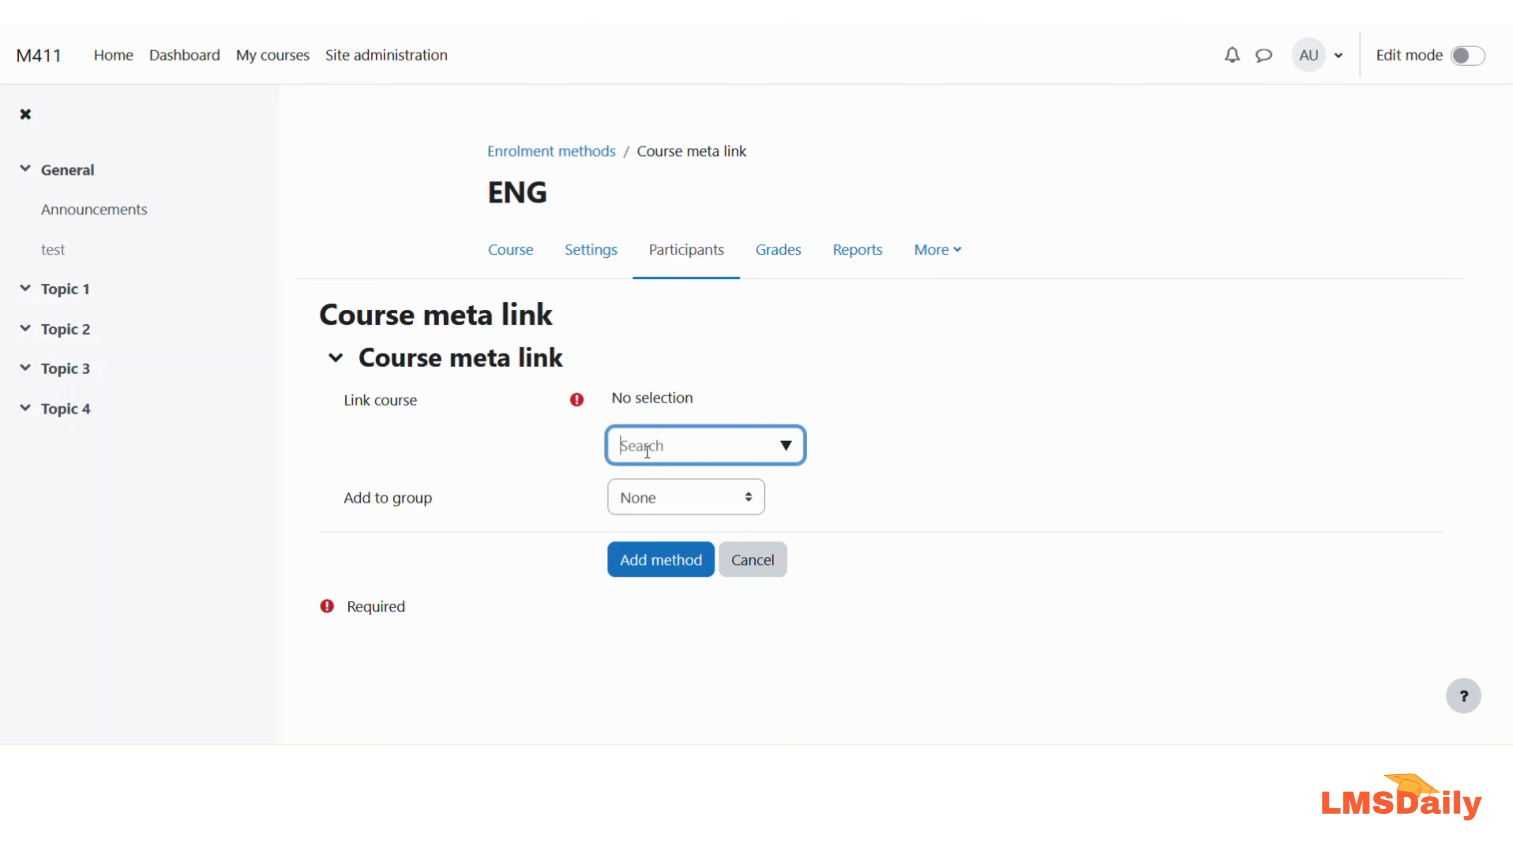
type("lit")
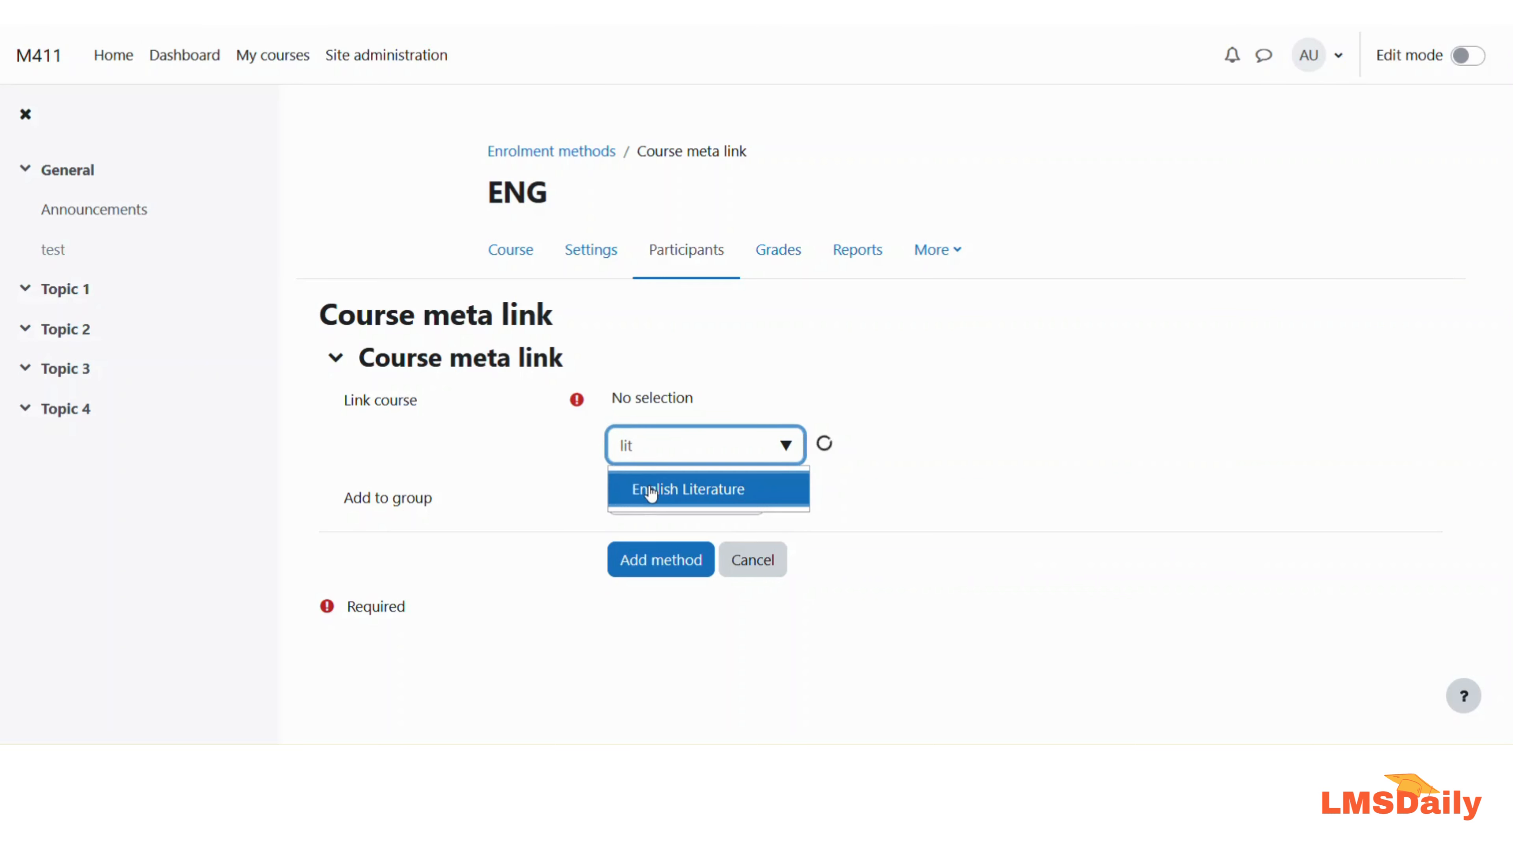
left_click(649, 492)
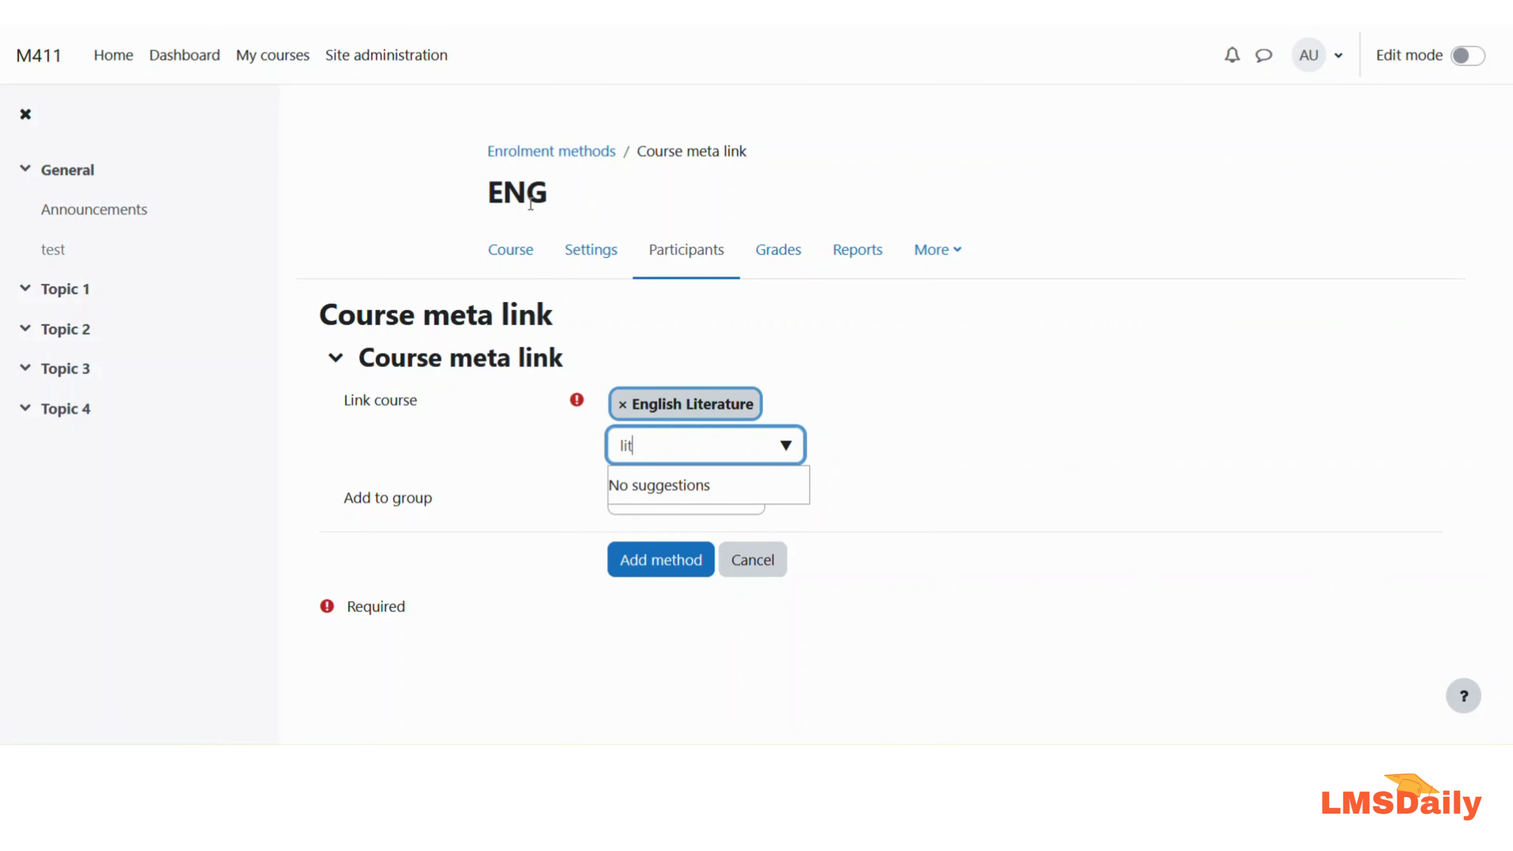
left_click(452, 504)
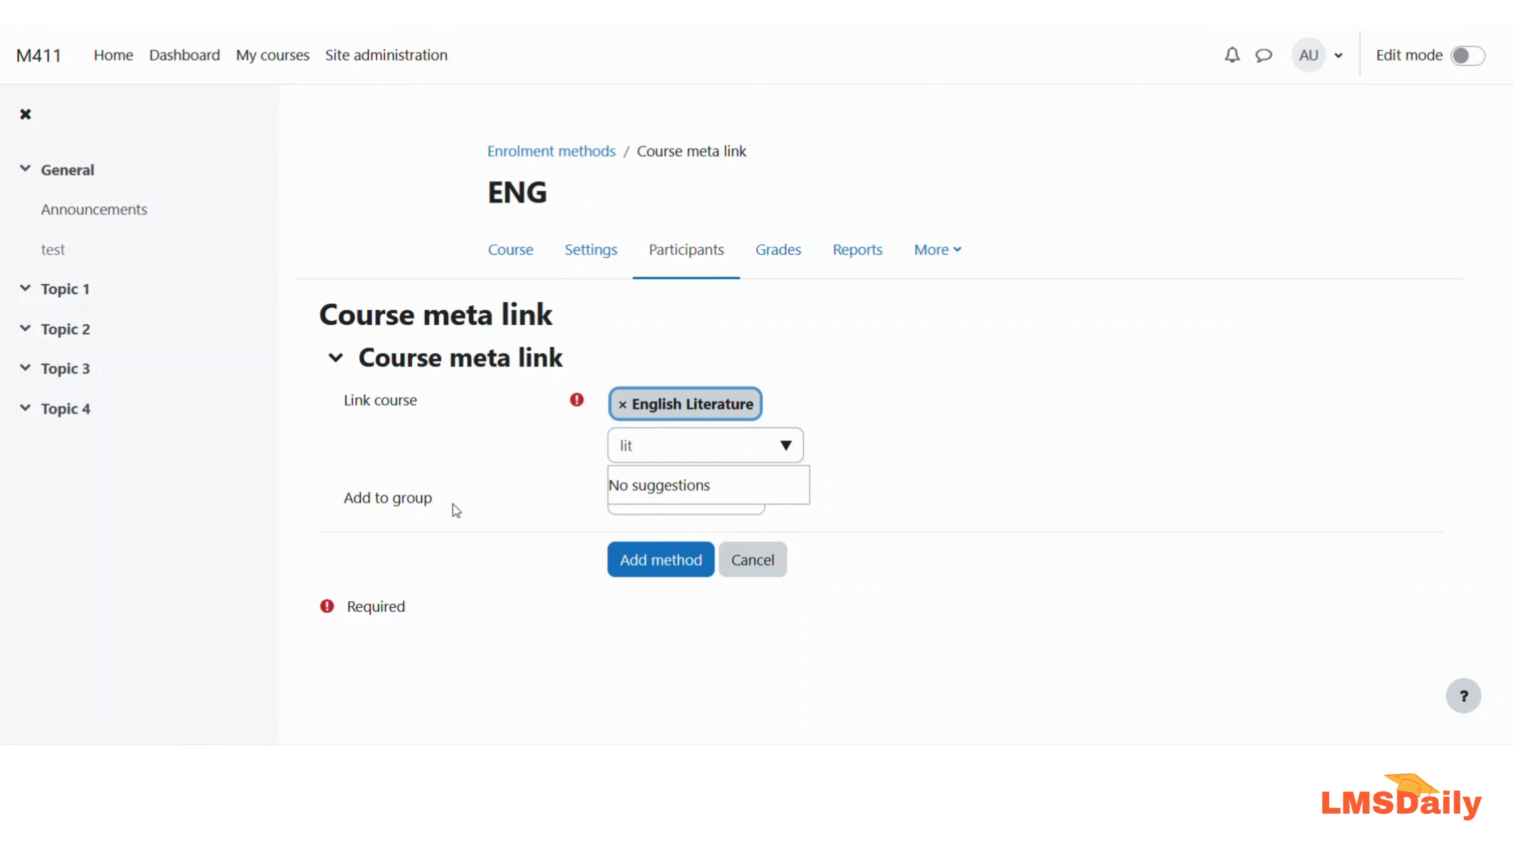
Step: Leave the group assignment at None and add the meta link method to the course
left_click(646, 507)
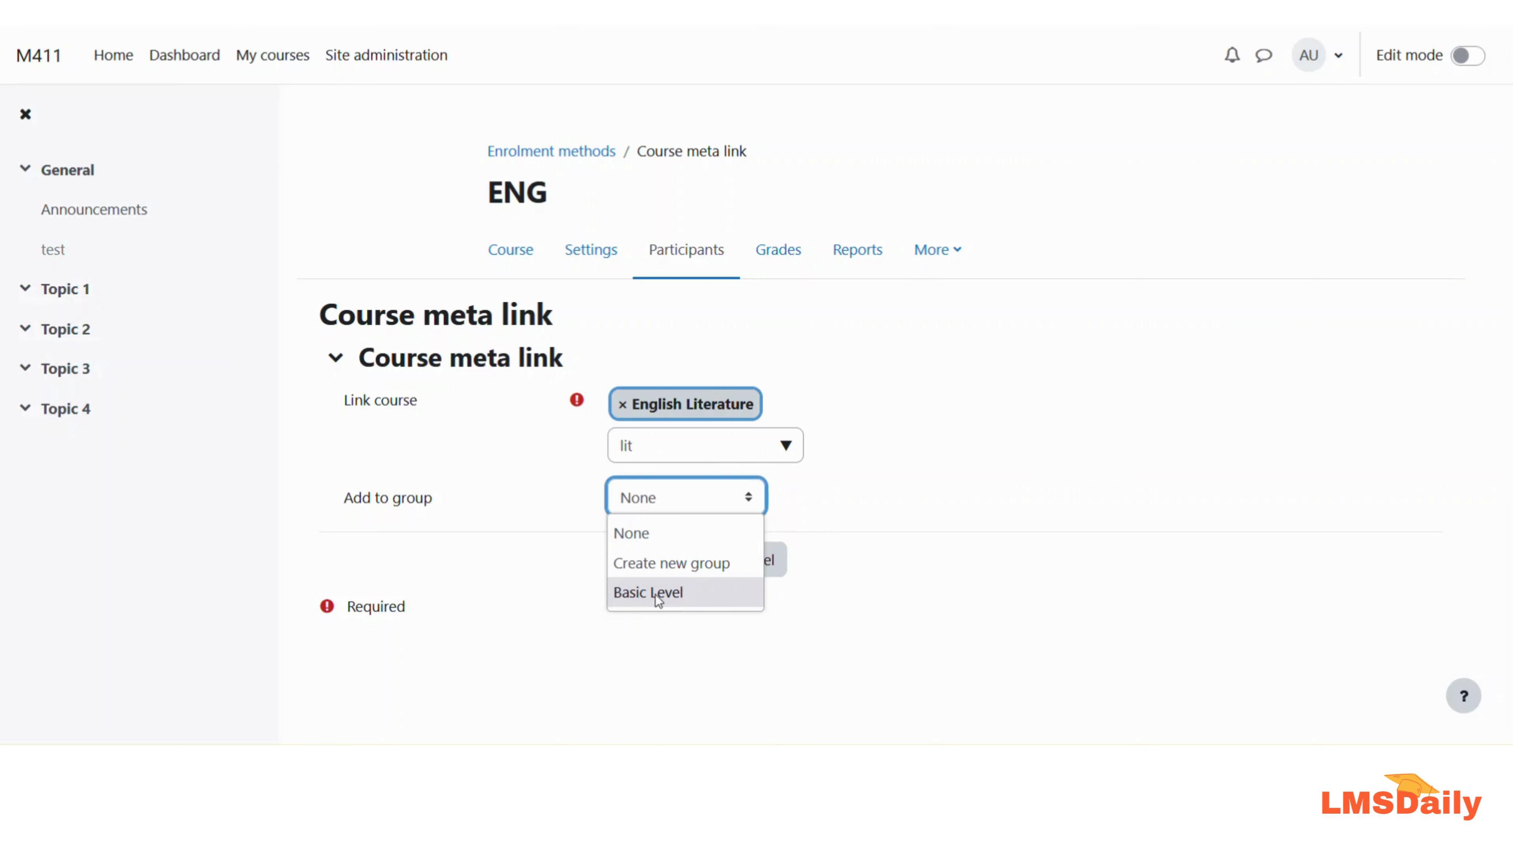
left_click(639, 541)
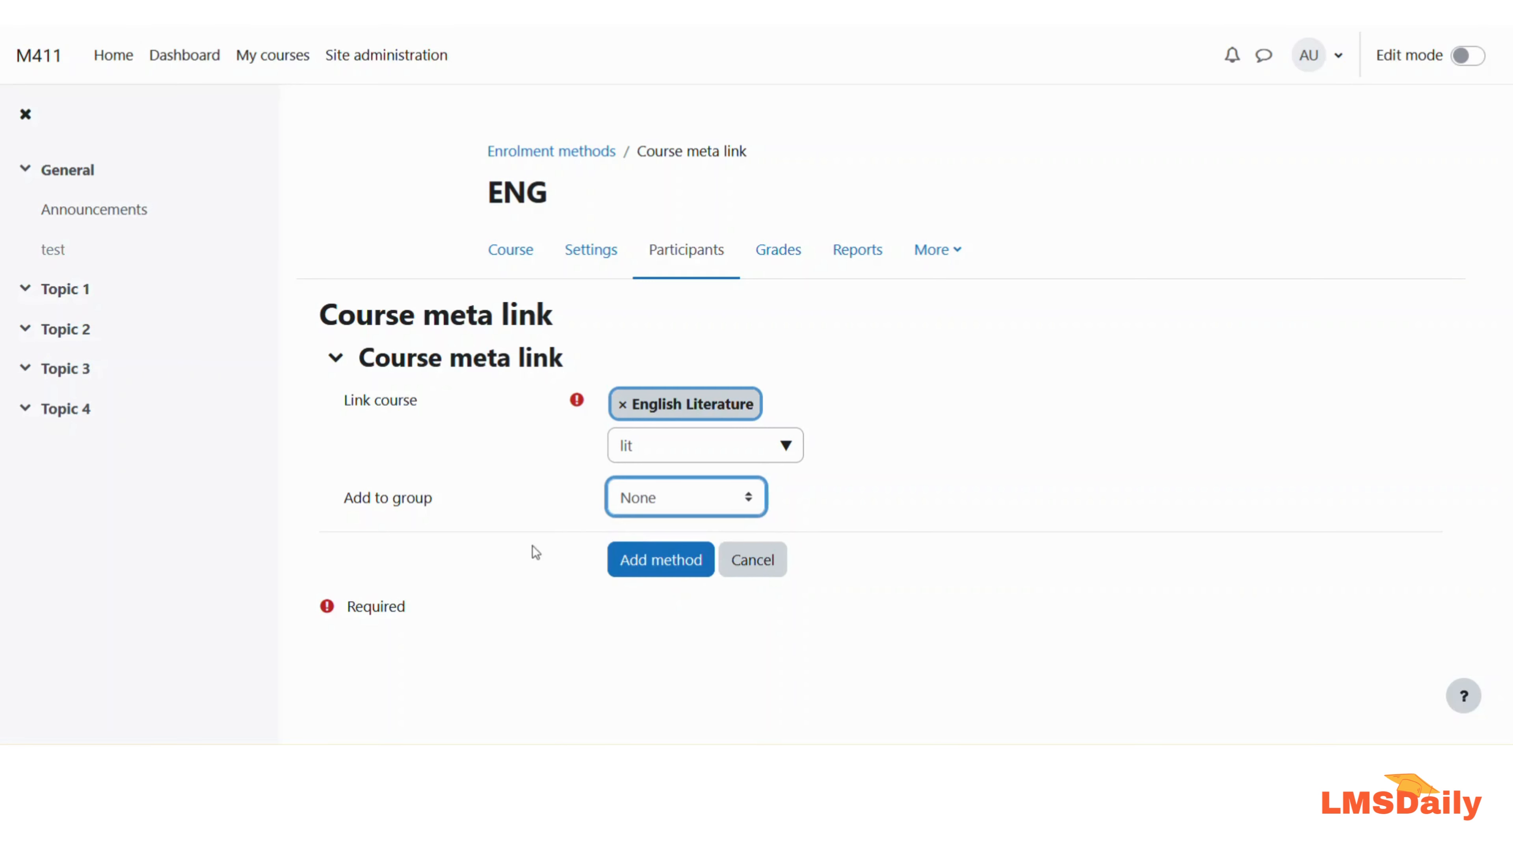
left_click(620, 562)
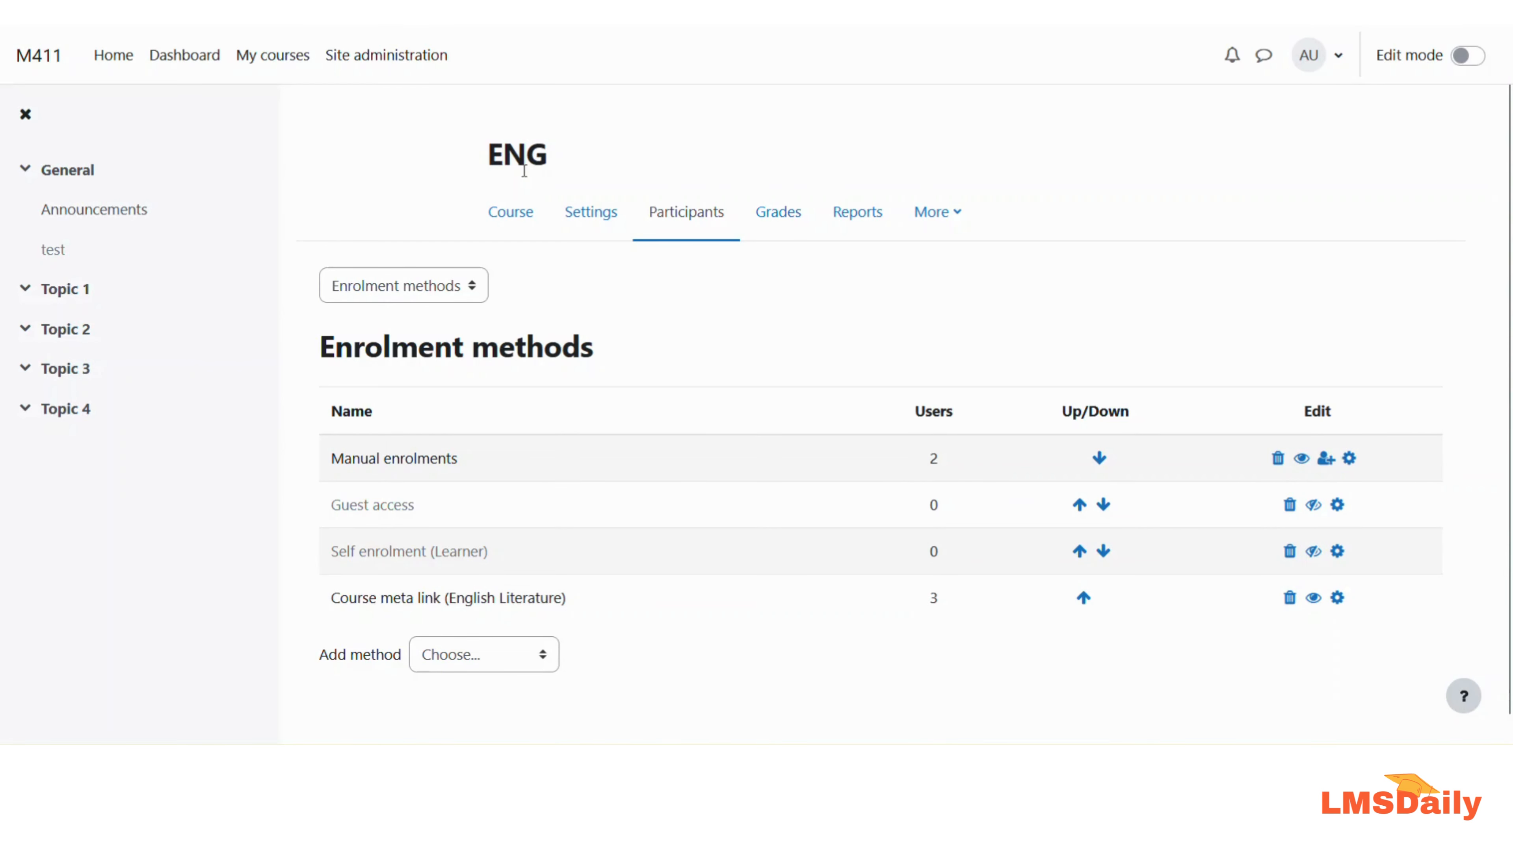
Step: Review the ENG course's enrolled users list for participants brought in by the meta link
left_click(433, 295)
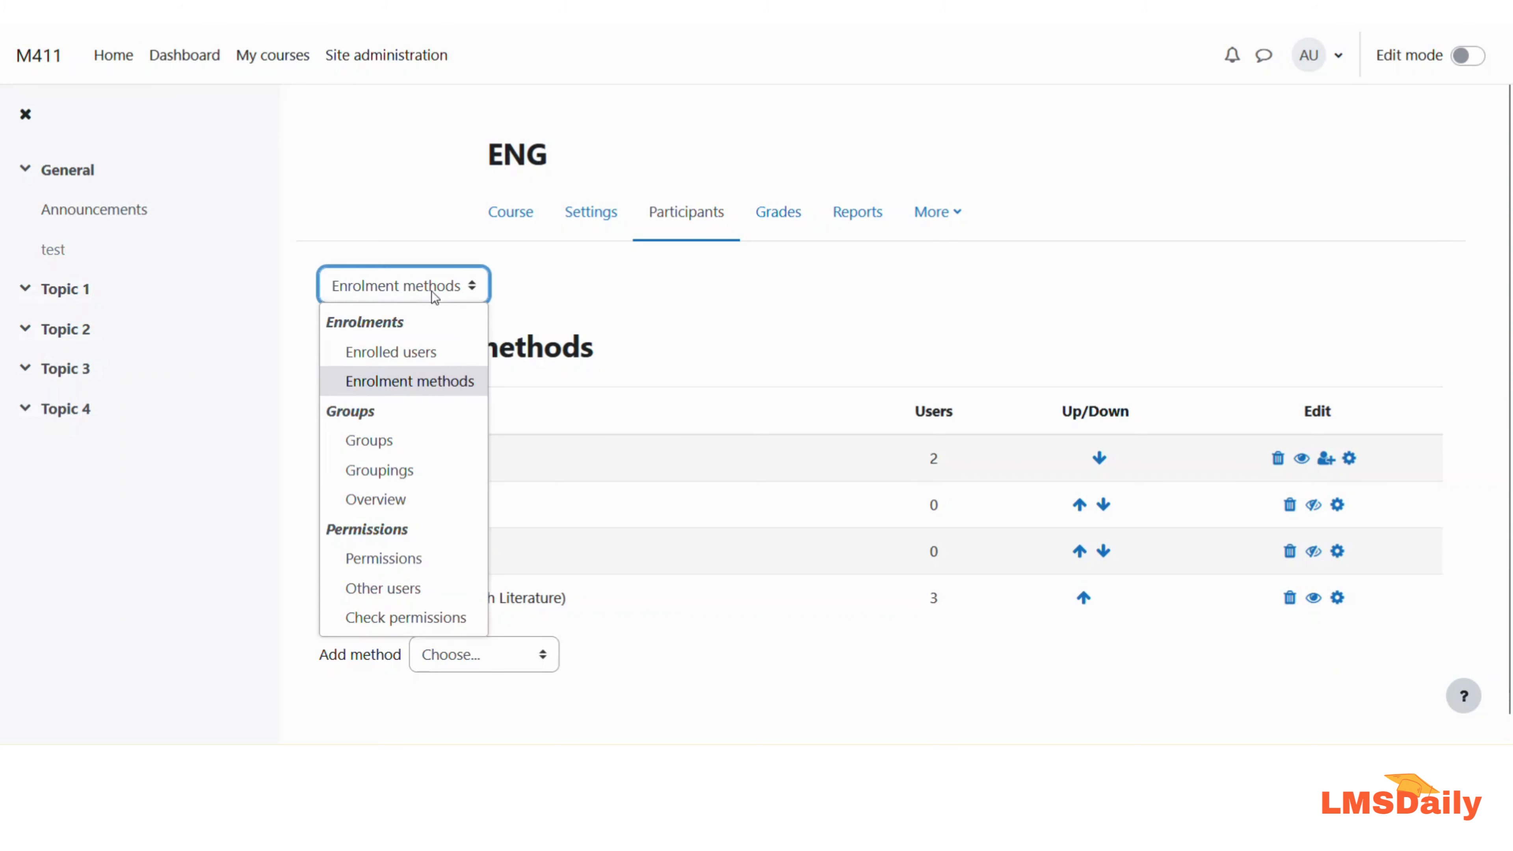
left_click(416, 354)
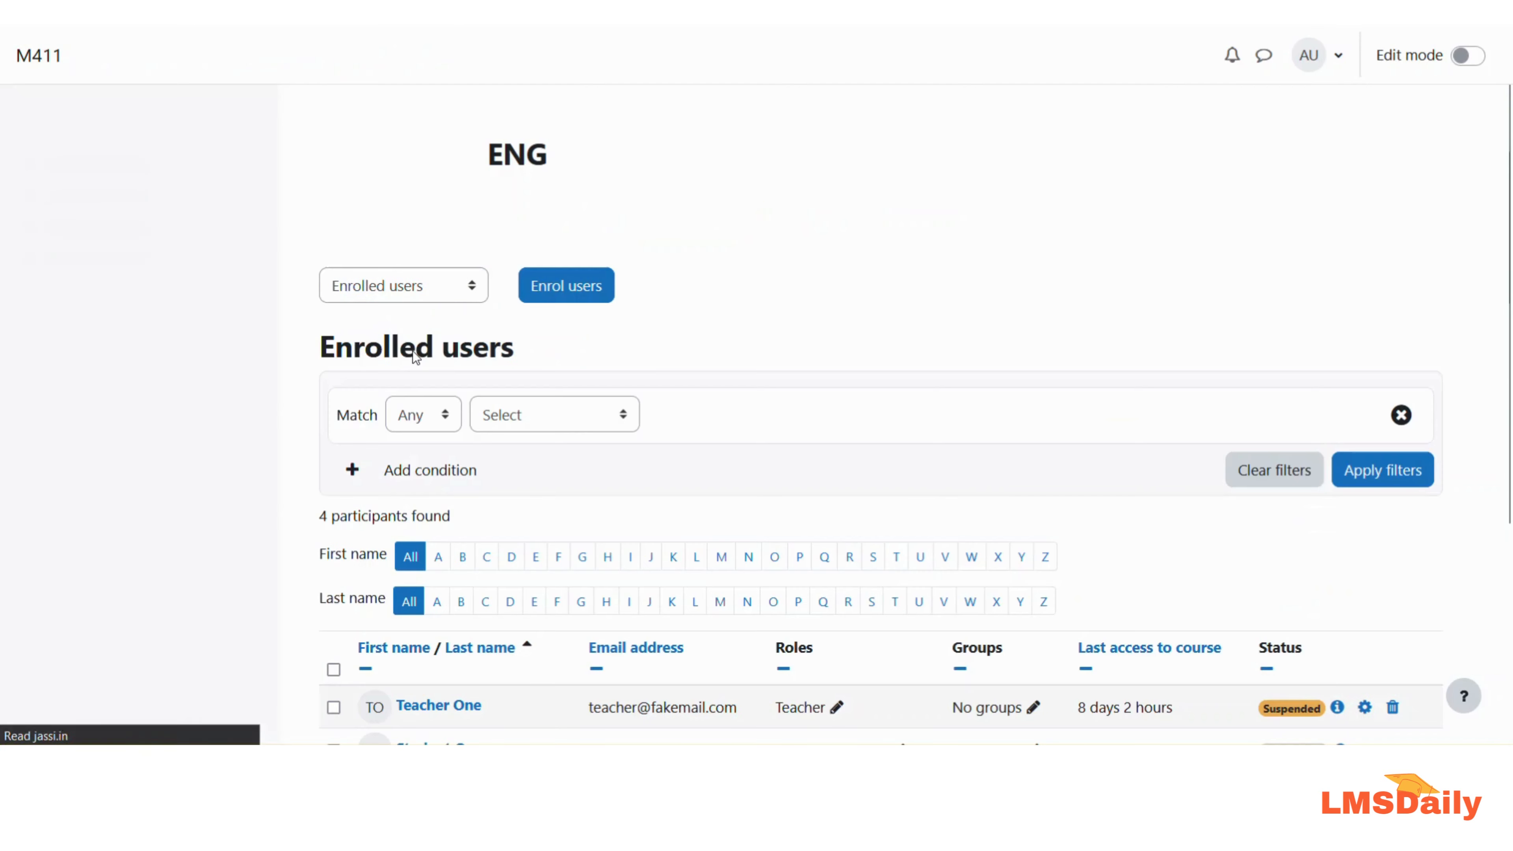
scroll(655, 463, "down", 3)
scroll(688, 468, "down", 2)
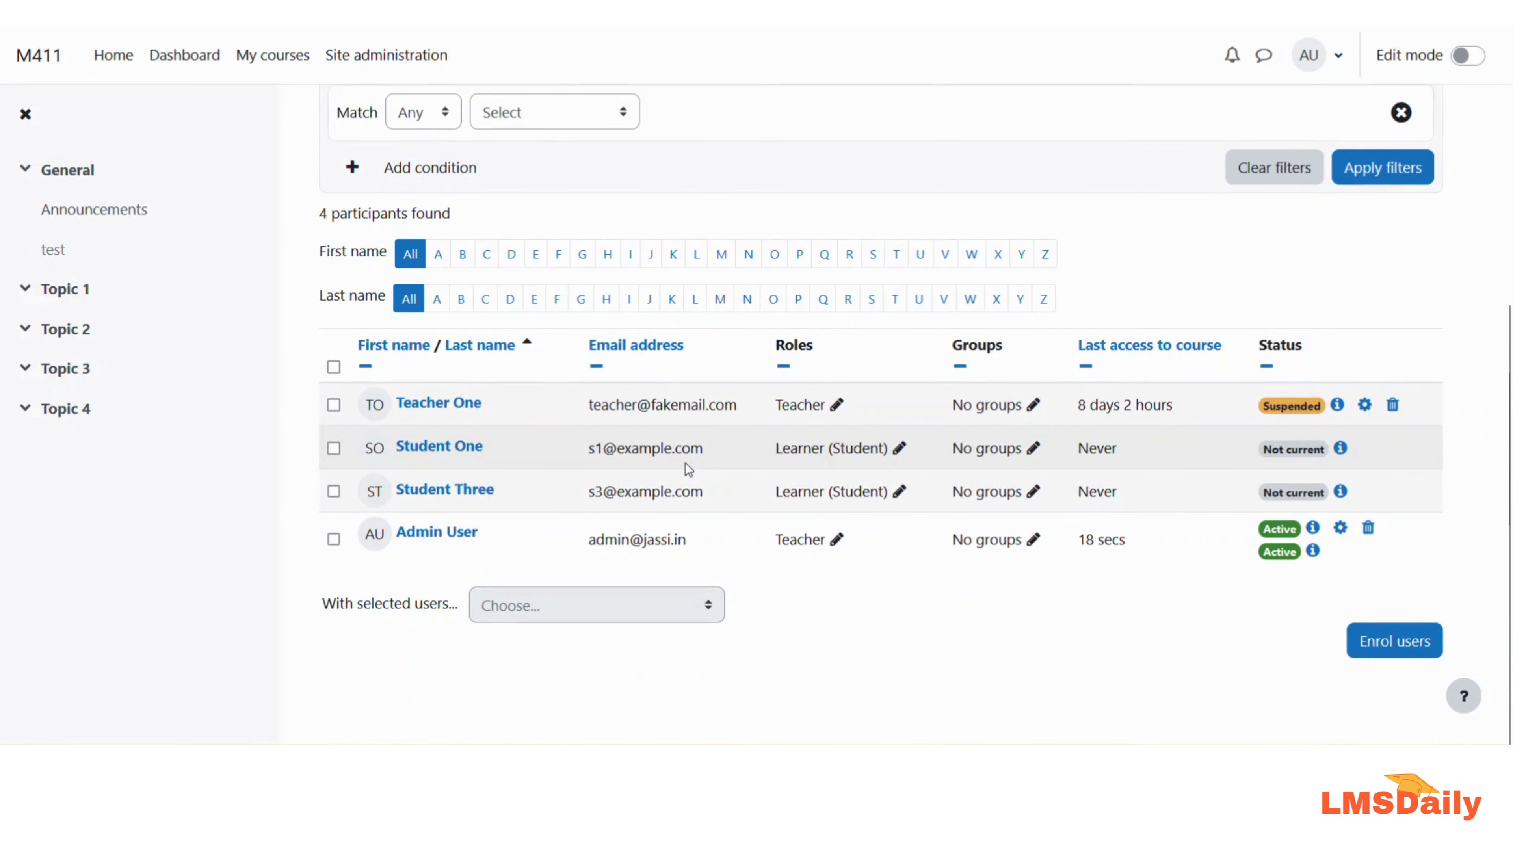